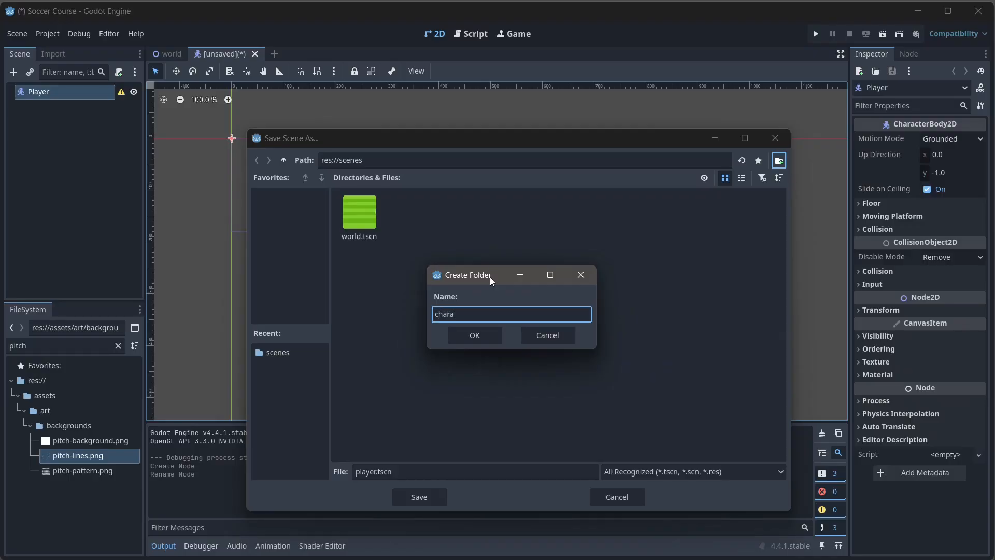
- Create a characters folder inside res://scenes and save the scene there as player.tscn
key(Return)
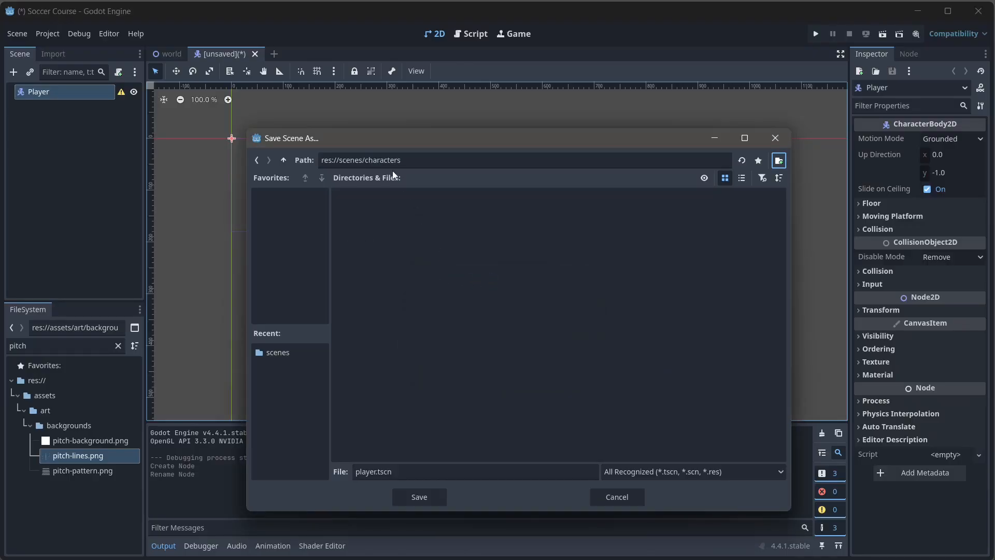
click(414, 498)
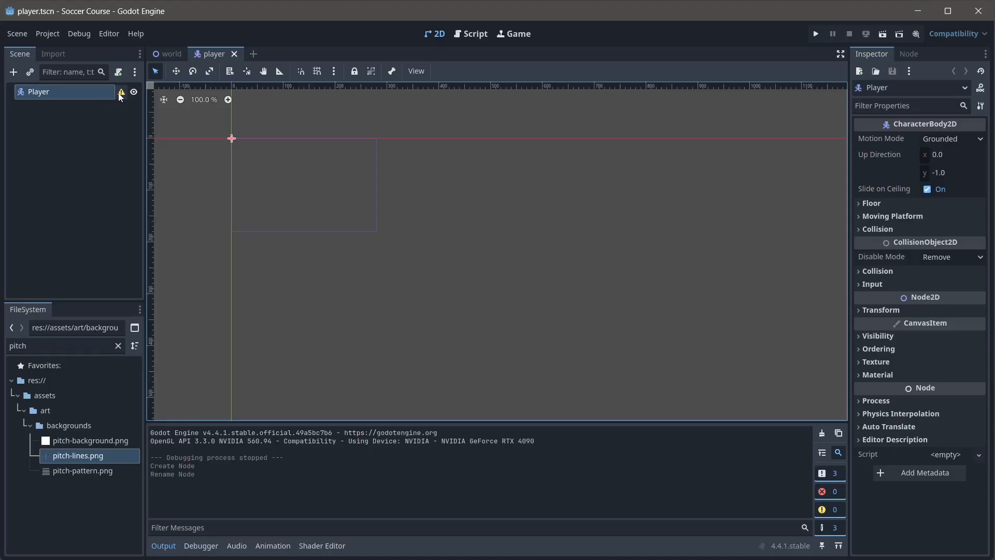
- Add a Sprite2D node as a child of Player and name it PlayerSprite
mouse_move(121, 96)
scroll(237, 169, up, 9)
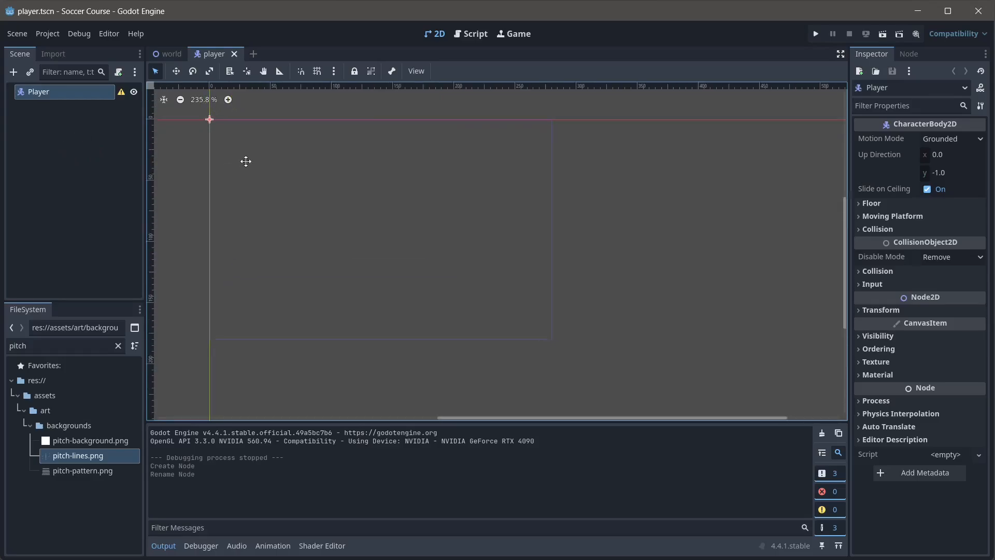
click(80, 91)
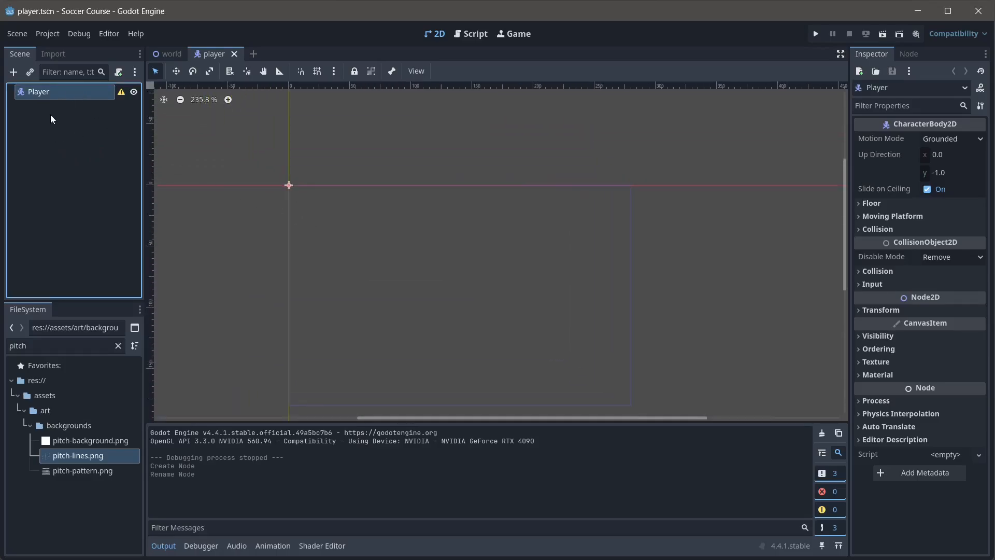
key(ctrl+a)
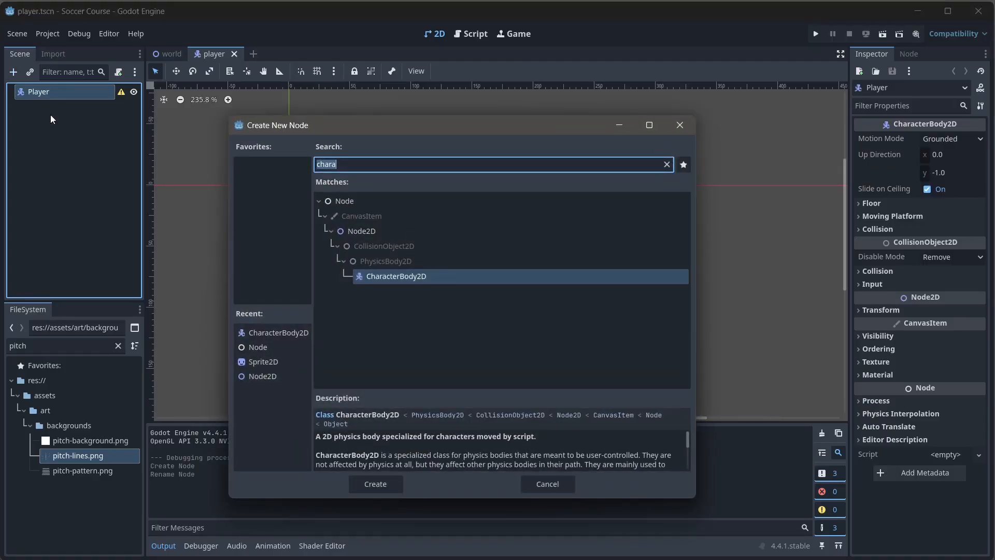
text(sprite2d)
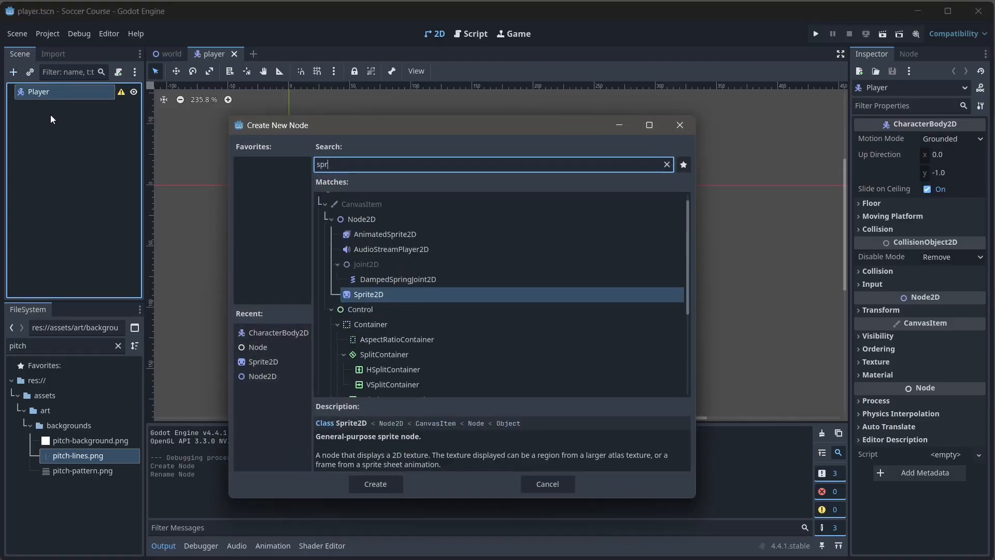
key(Return)
key(F2)
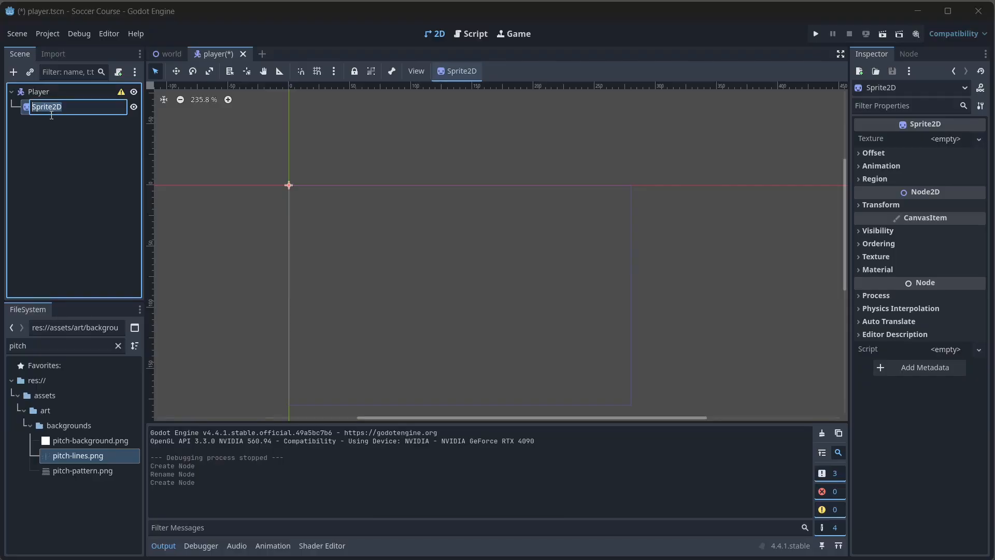
text(PlayertSprite)
key(Return)
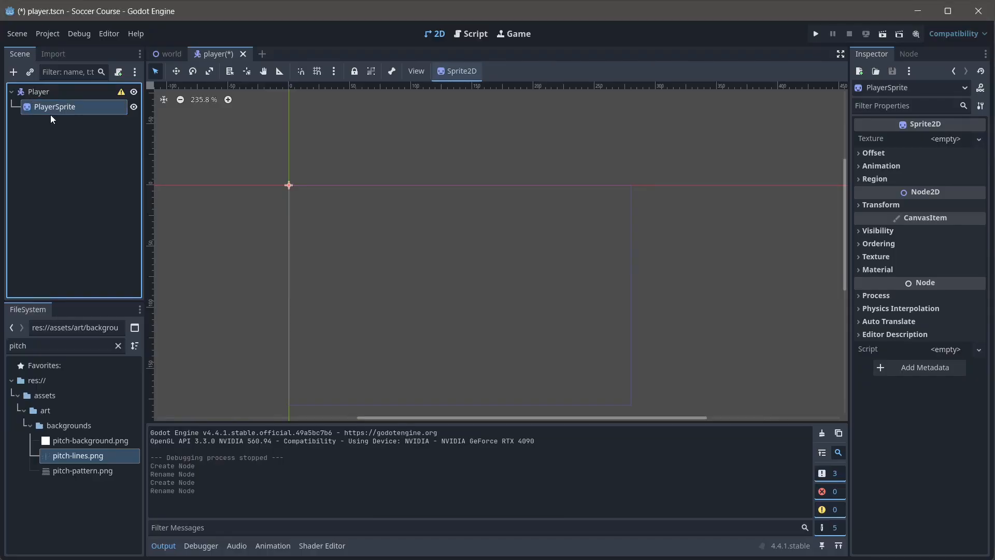
- Filter the project files for "soccer-" and assign soccer-player.png as the PlayerSprite texture
double_click(15, 345)
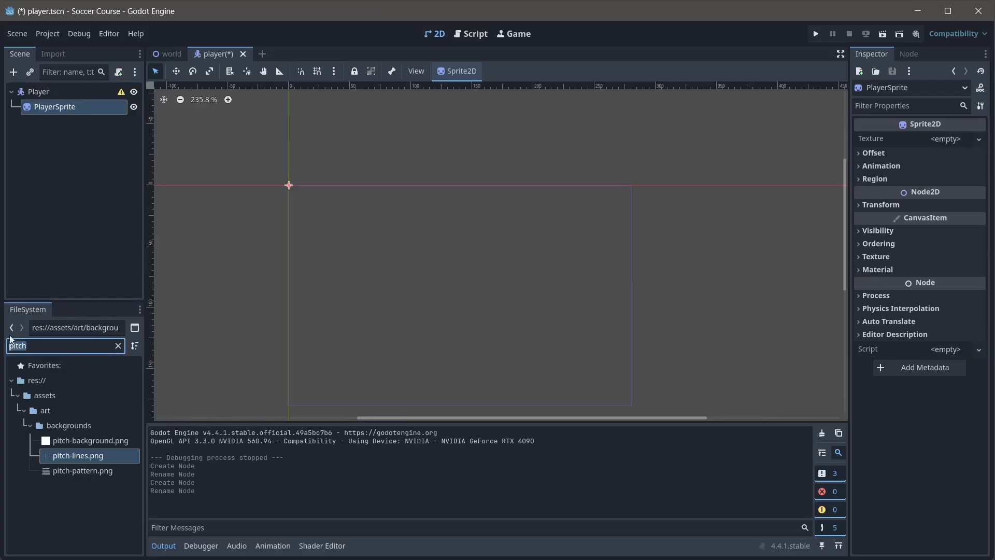
text(soccer-)
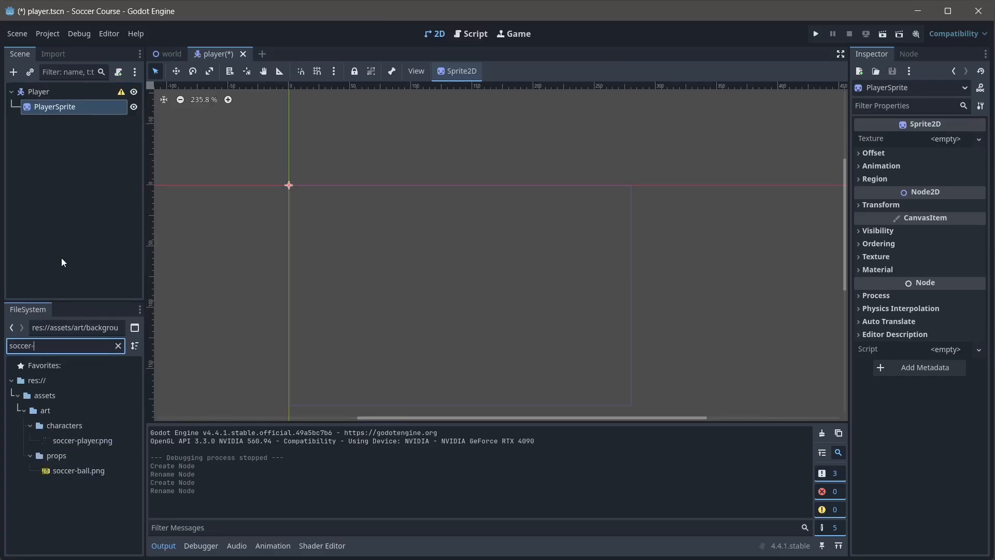
click(79, 441)
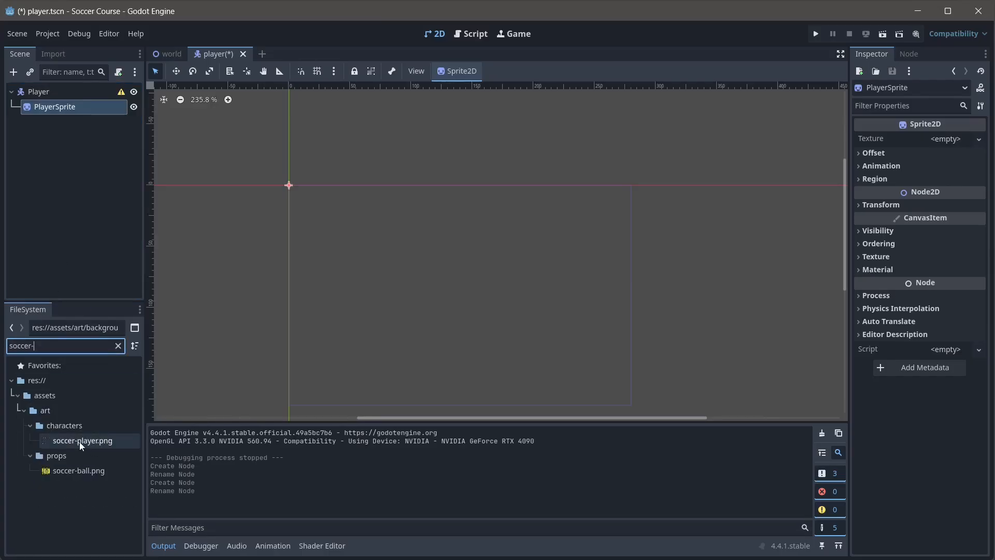
drag(80, 440, 951, 139)
- Turn off the Centered option in the PlayerSprite offset settings
scroll(391, 200, down, 1)
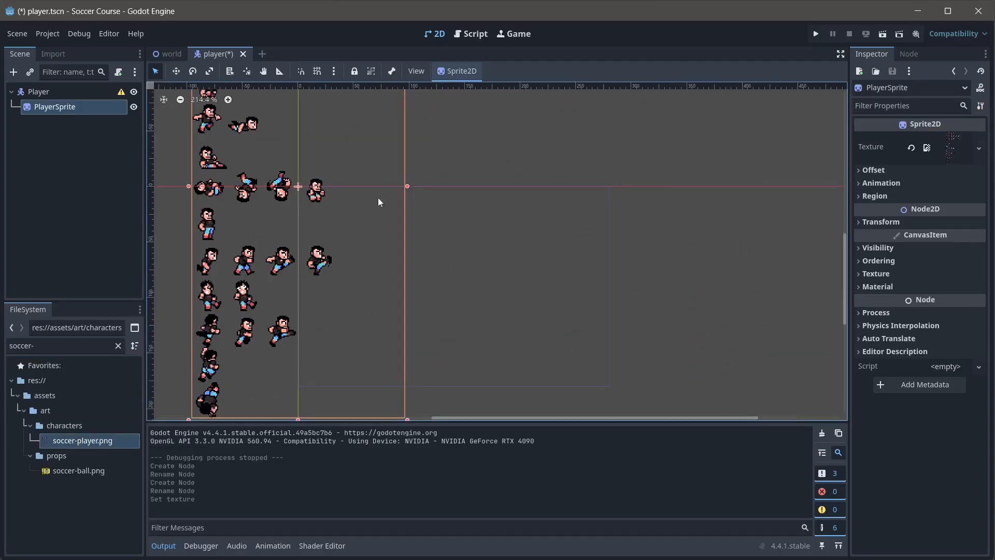
middle_drag(377, 198, 493, 230)
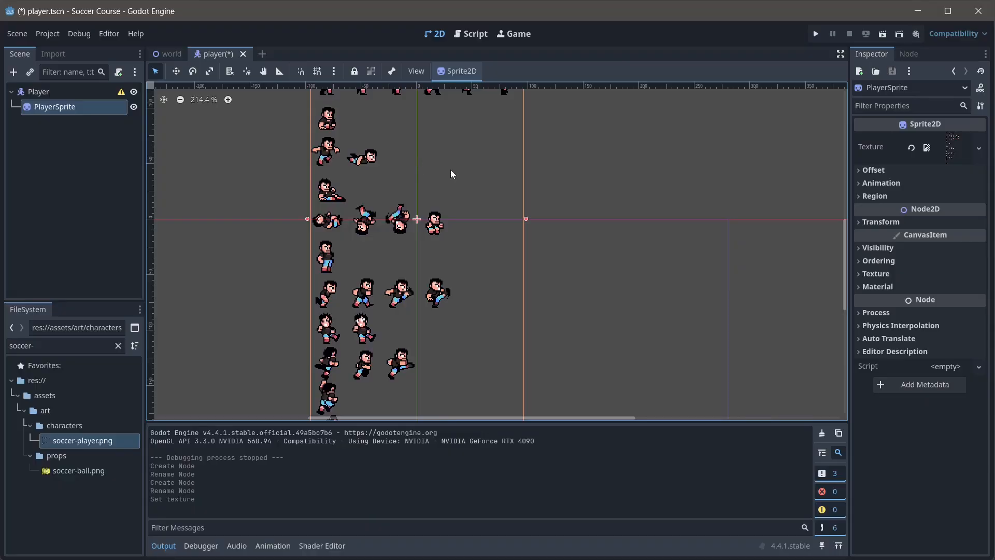
middle_drag(450, 169, 495, 257)
scroll(473, 243, down, 4)
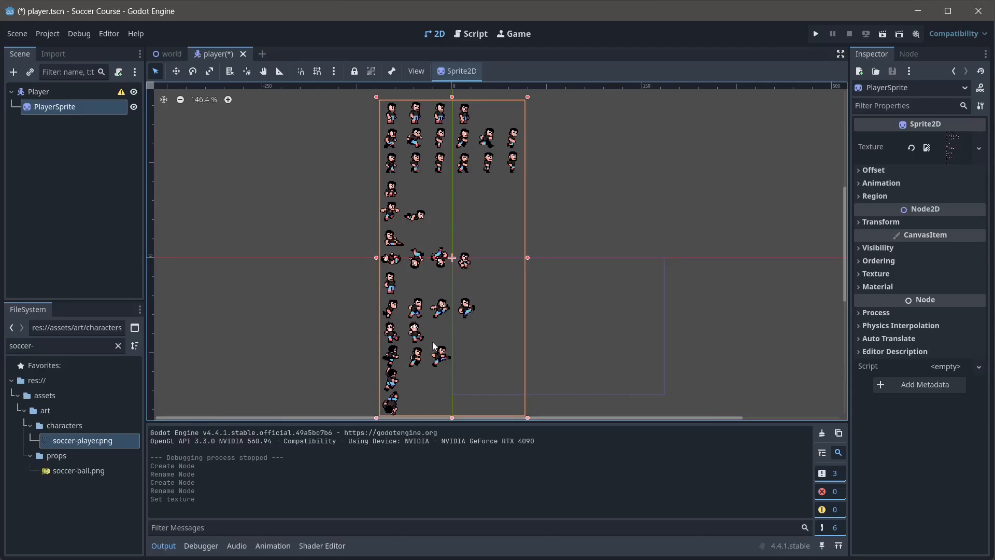
mouse_move(430, 343)
middle_down()
mouse_move(424, 314)
mouse_move(425, 345)
middle_up()
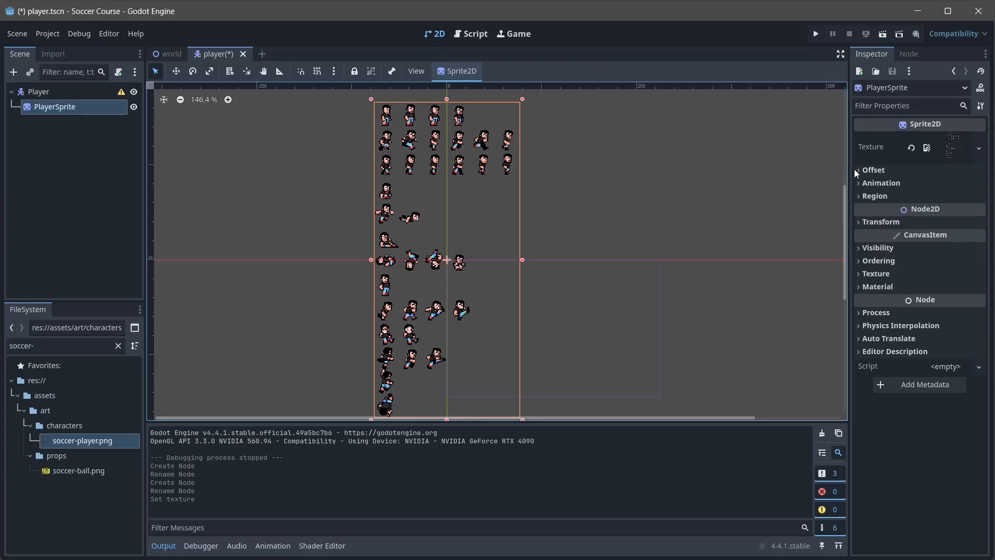
click(872, 170)
click(931, 185)
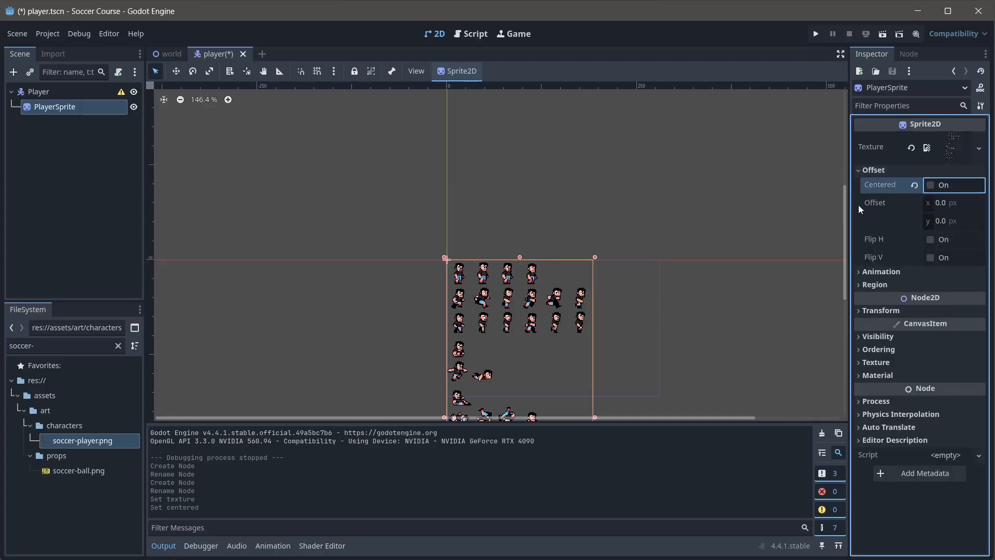
- Split the PlayerSprite sheet into animation frames with Hframes set to 6 and Vframes set to 13
middle_drag(611, 317, 604, 223)
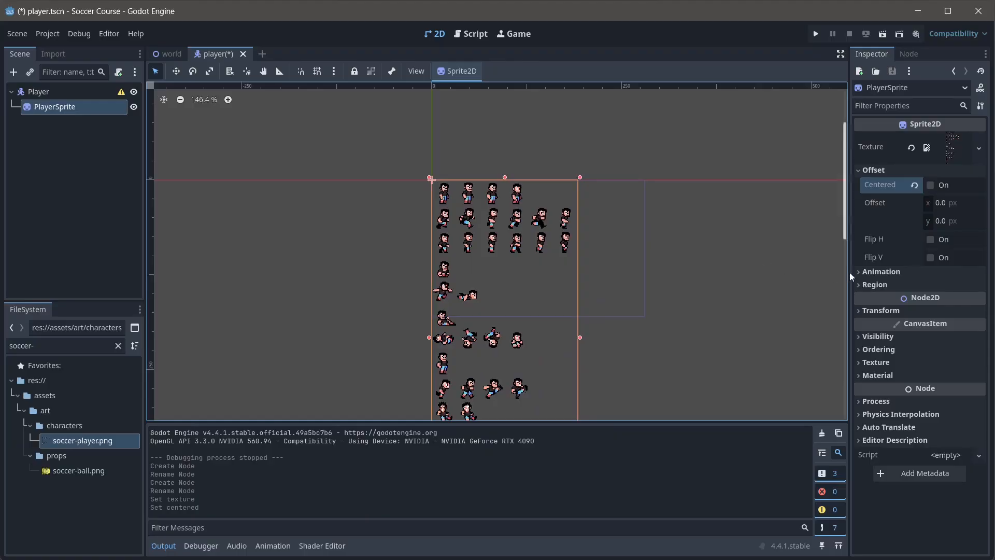
click(871, 272)
middle_drag(653, 278, 658, 246)
click(937, 285)
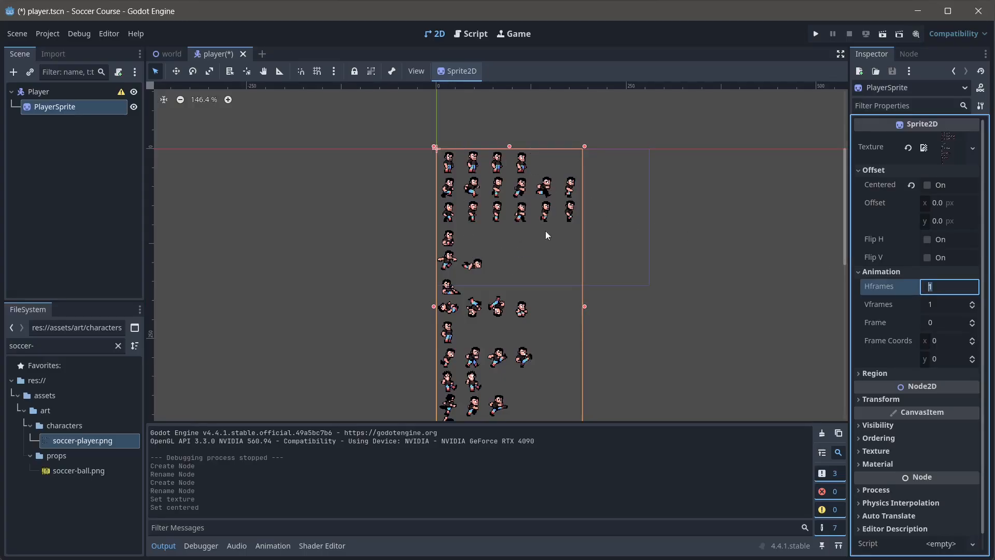
text(6)
key(Return)
click(939, 306)
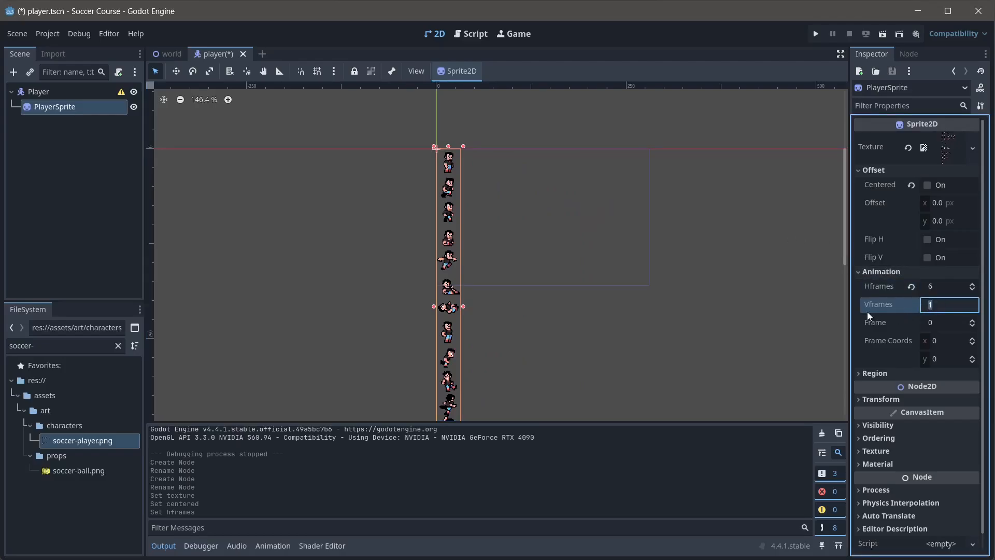
text(13)
key(Return)
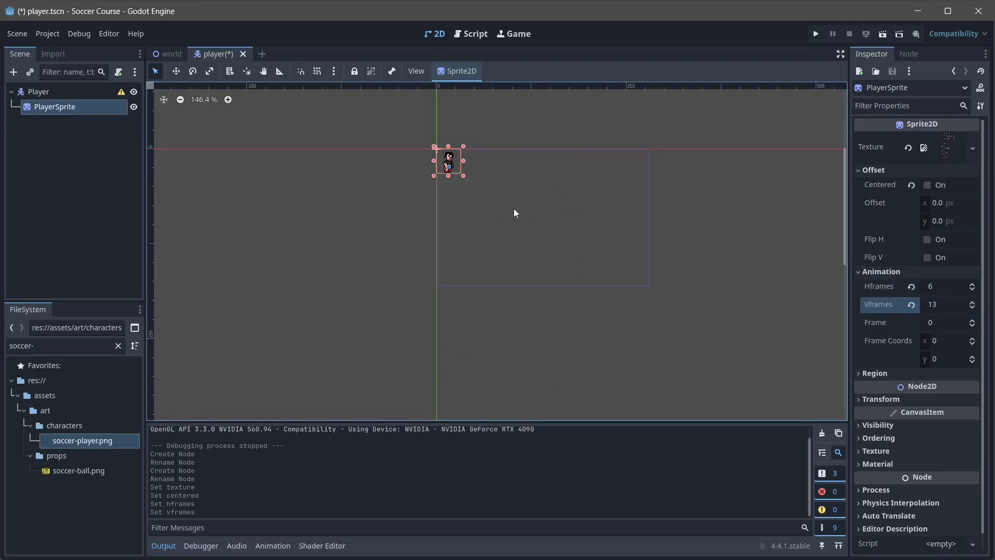
- Examine the single player frame's placement relative to the origin and the sprite's Ordering properties
scroll(451, 177, up, 4)
middle_drag(463, 168, 557, 249)
scroll(512, 208, up, 2)
scroll(557, 249, up, 1)
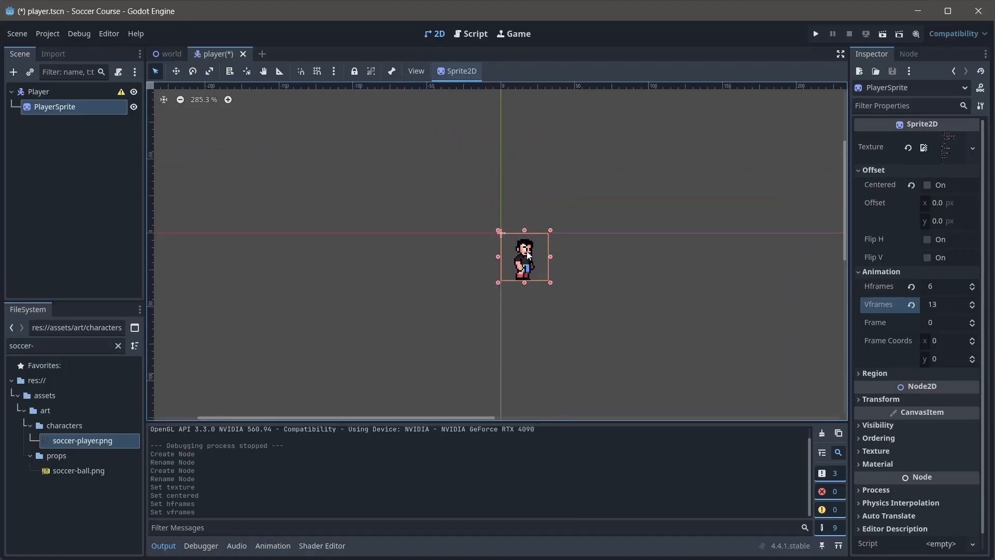
scroll(527, 254, up, 5)
middle_drag(600, 284, 583, 239)
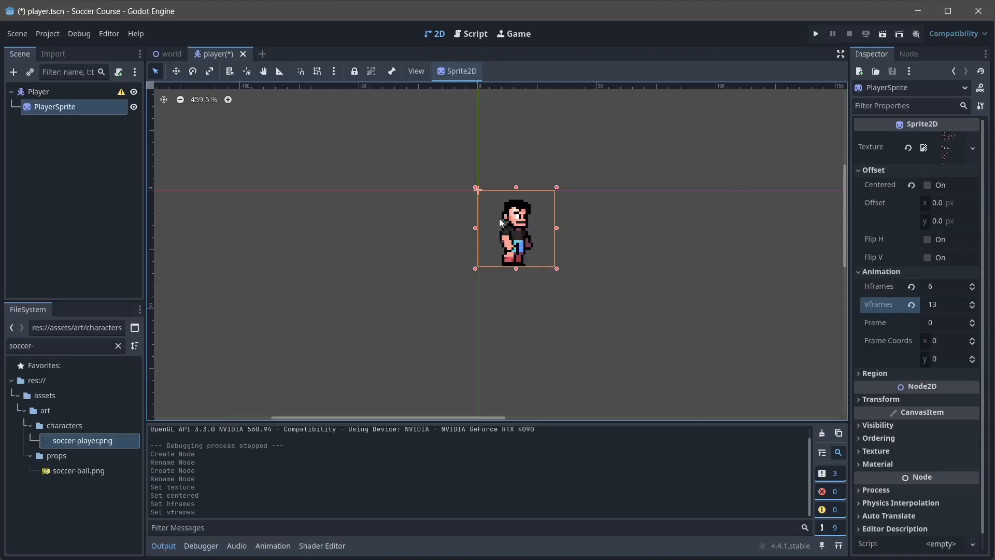
scroll(884, 410, down, 1)
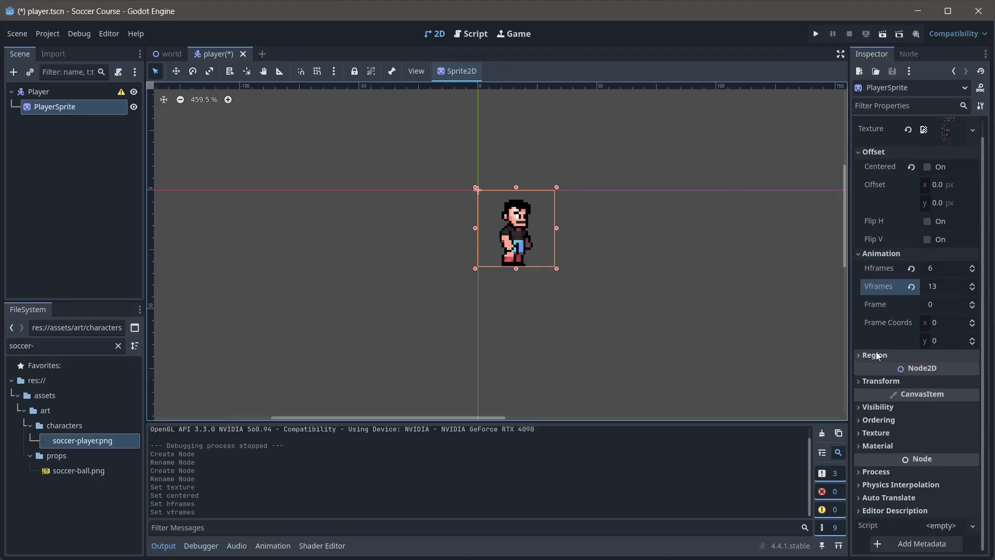
click(880, 419)
scroll(881, 420, down, 3)
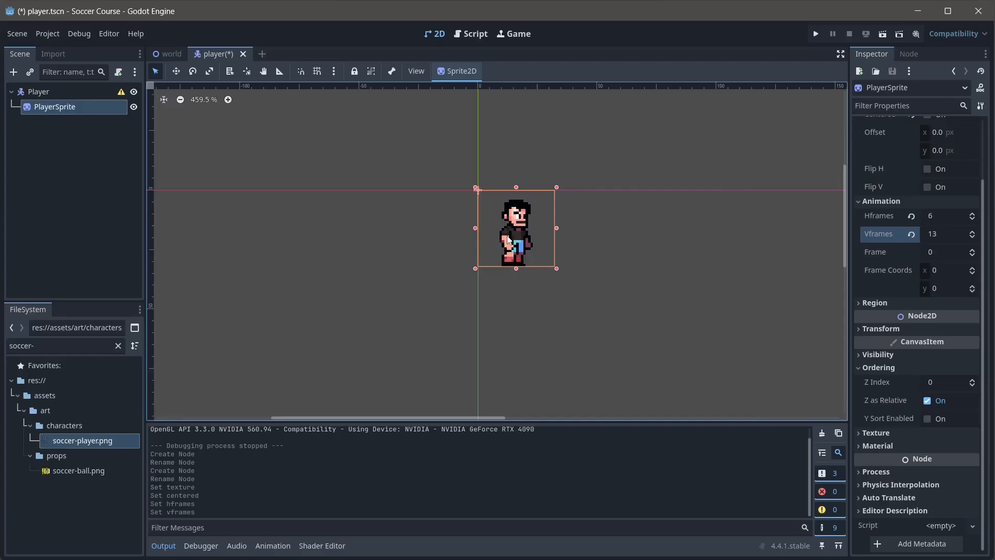
- Set the PlayerSprite offset to x -16 px and y -32 px
middle_drag(478, 192, 504, 200)
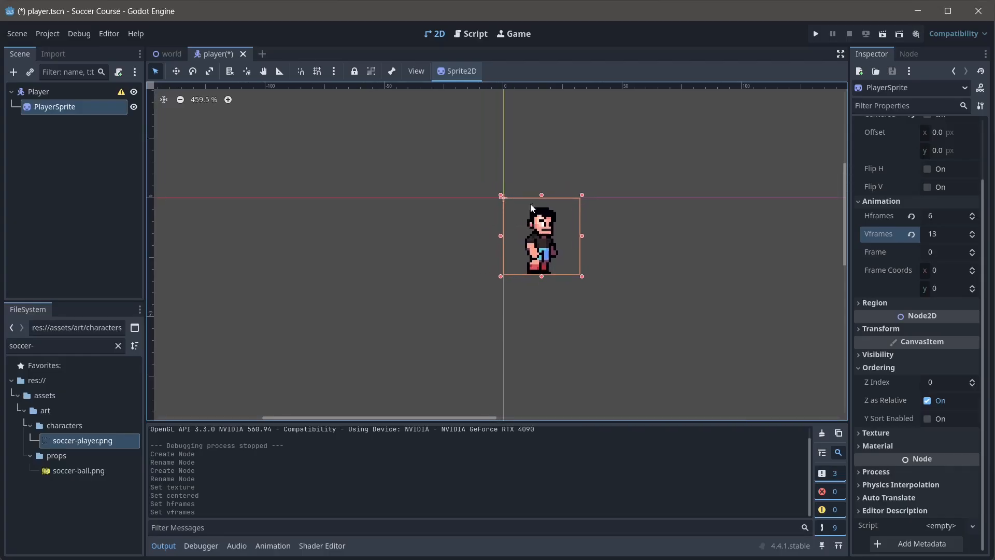
scroll(915, 269, up, 3)
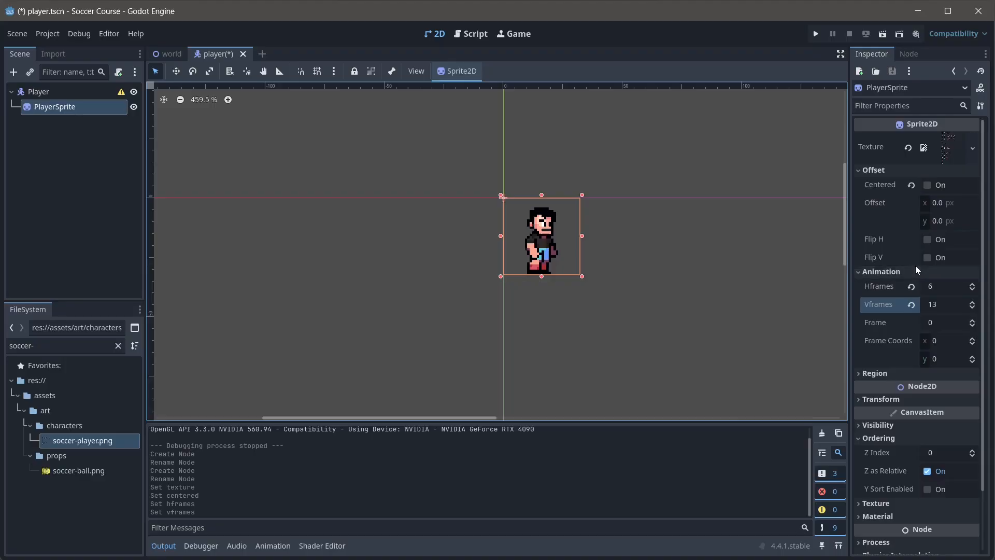
click(946, 202)
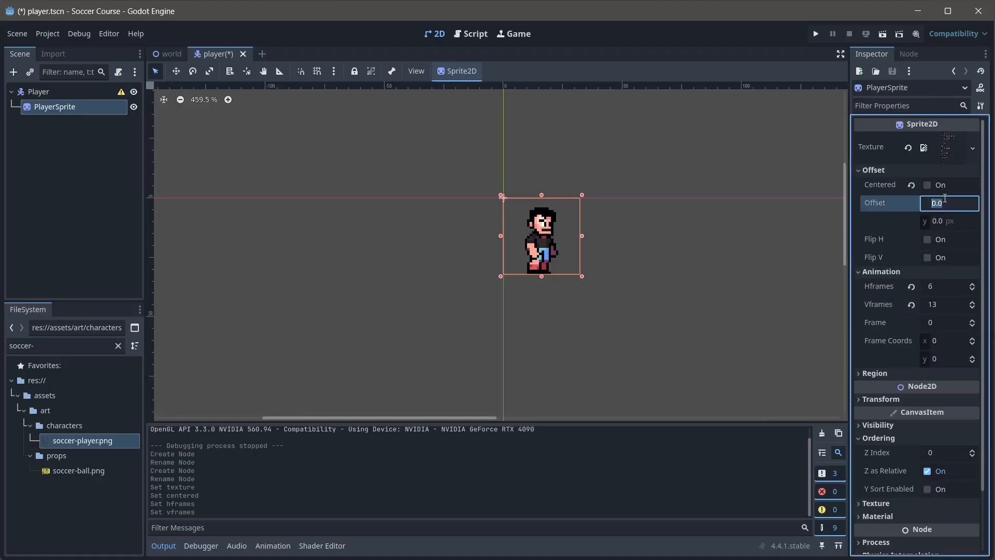
text(-16)
key(Tab)
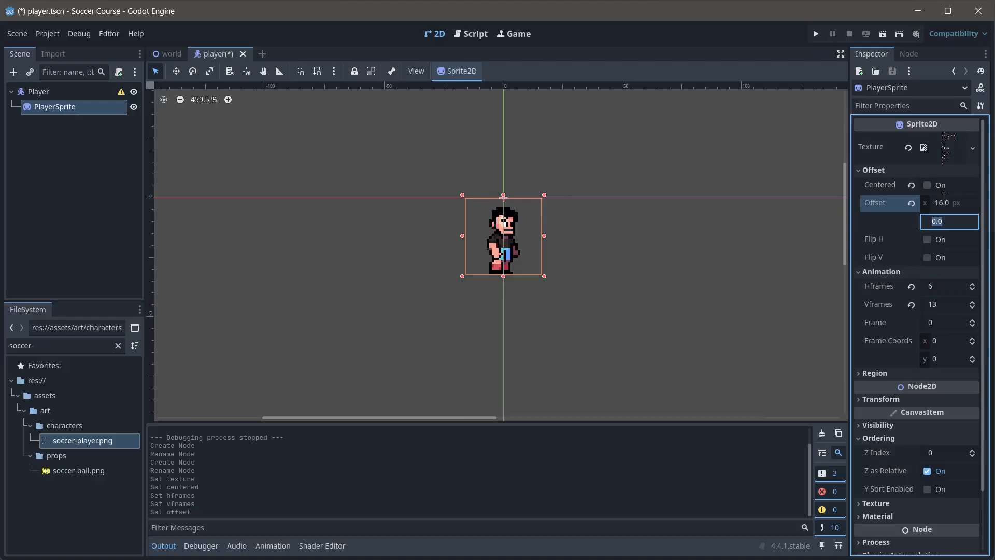
text(-32)
key(Return)
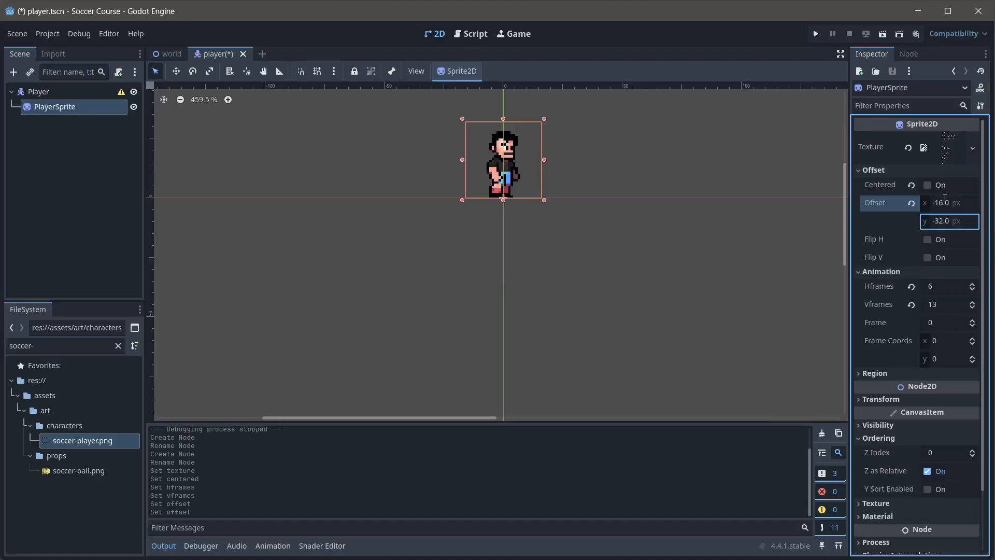
scroll(520, 260, up, 4)
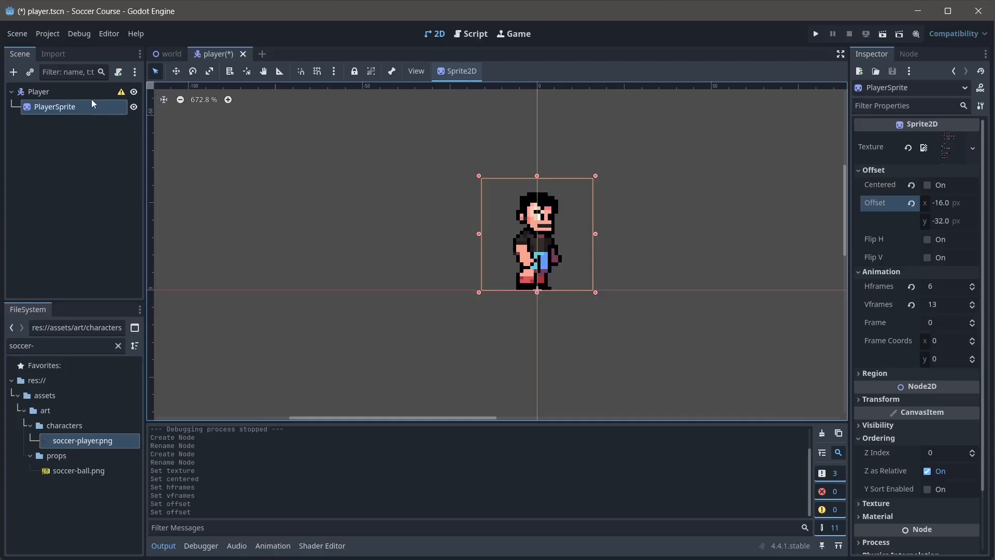
- Add an AnimationPlayer node as a child of the Player root
click(50, 92)
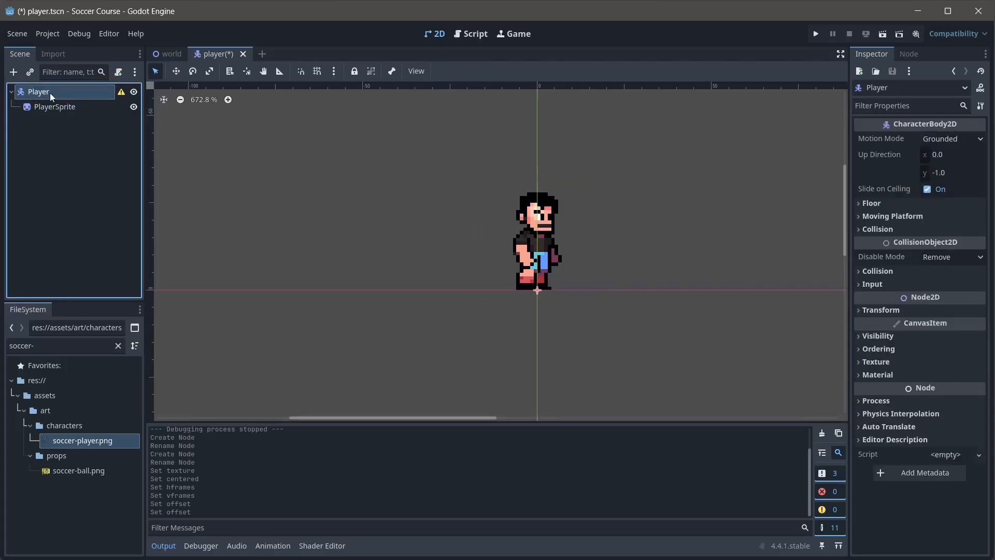
key(ctrl+a)
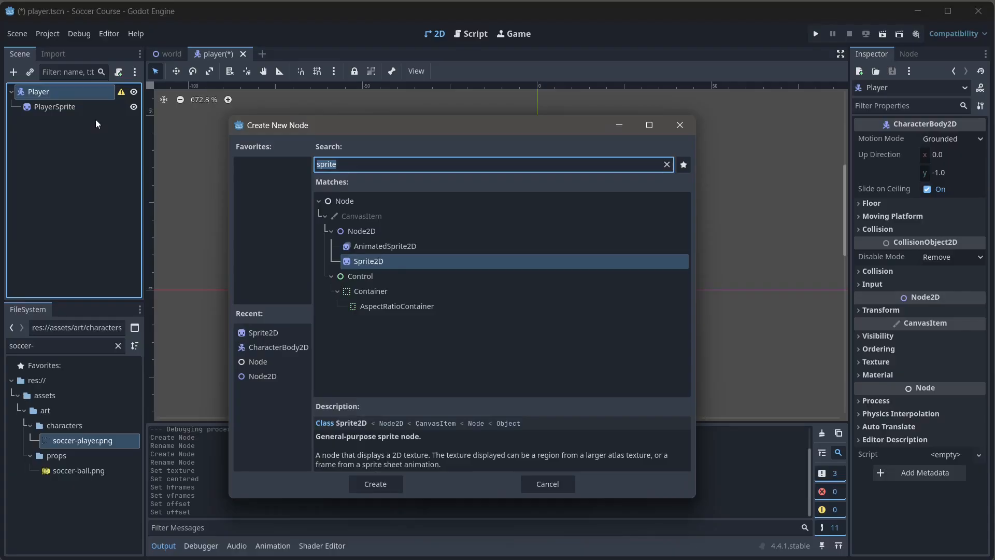
text(animation)
key(Up)
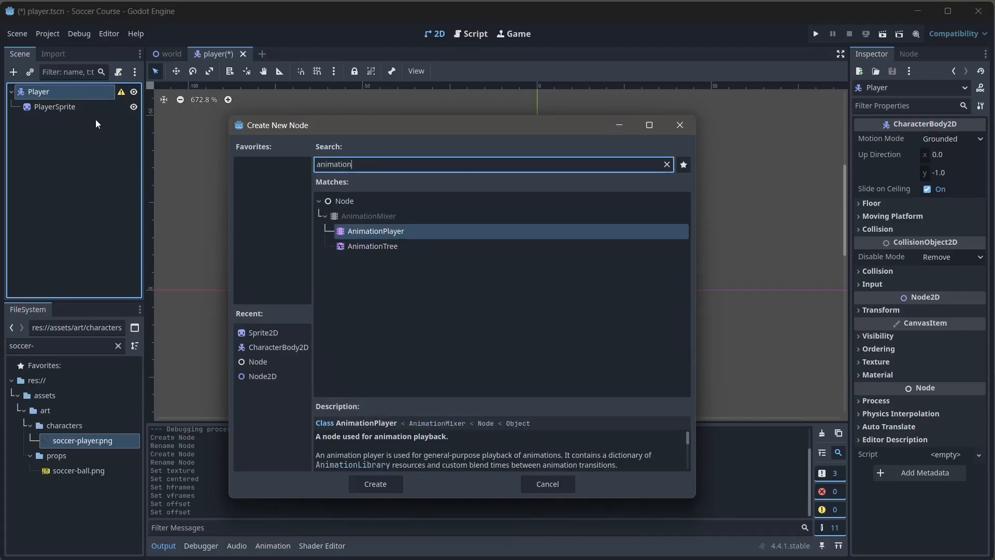
click(388, 486)
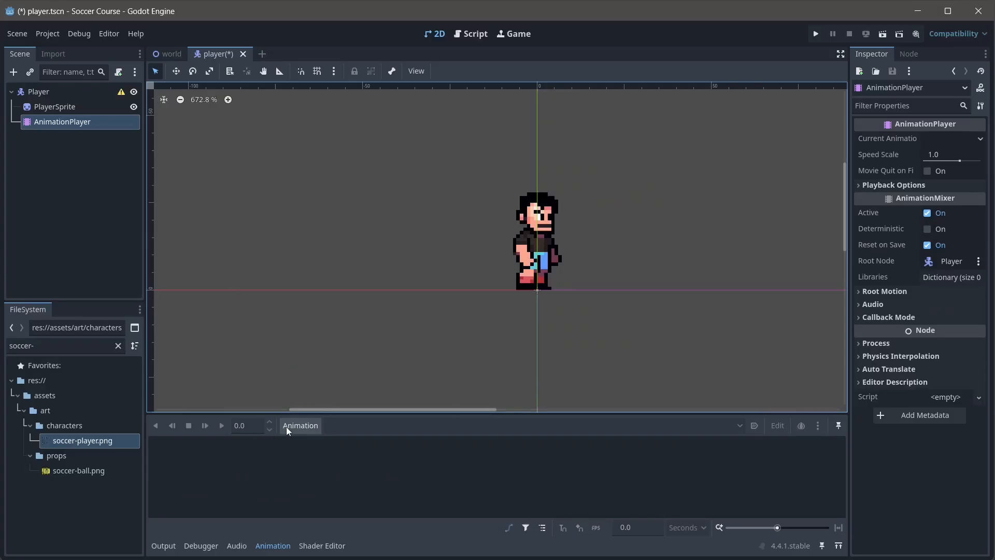
- Create a new animation named idle in the AnimationPlayer
click(300, 425)
click(308, 440)
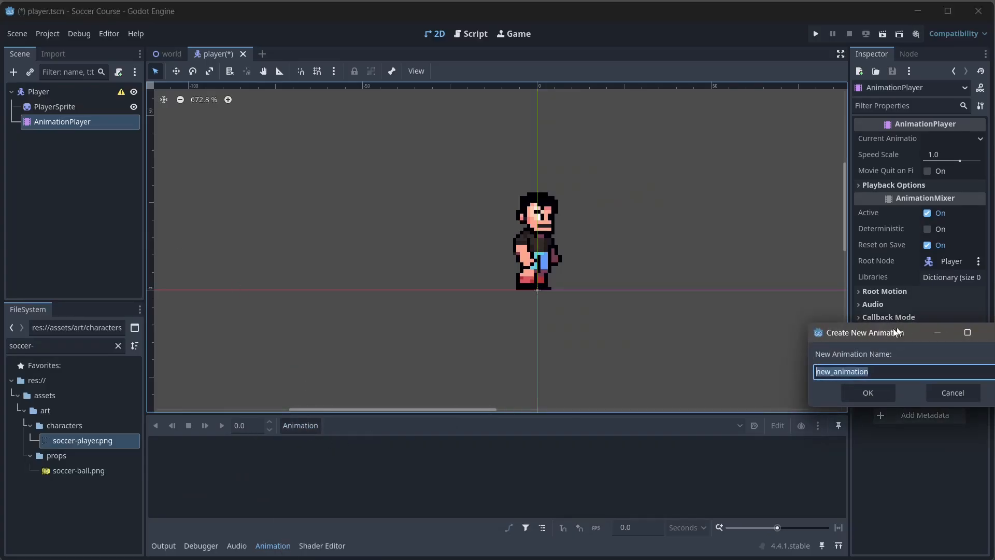
drag(900, 327, 479, 303)
text(idle)
key(Return)
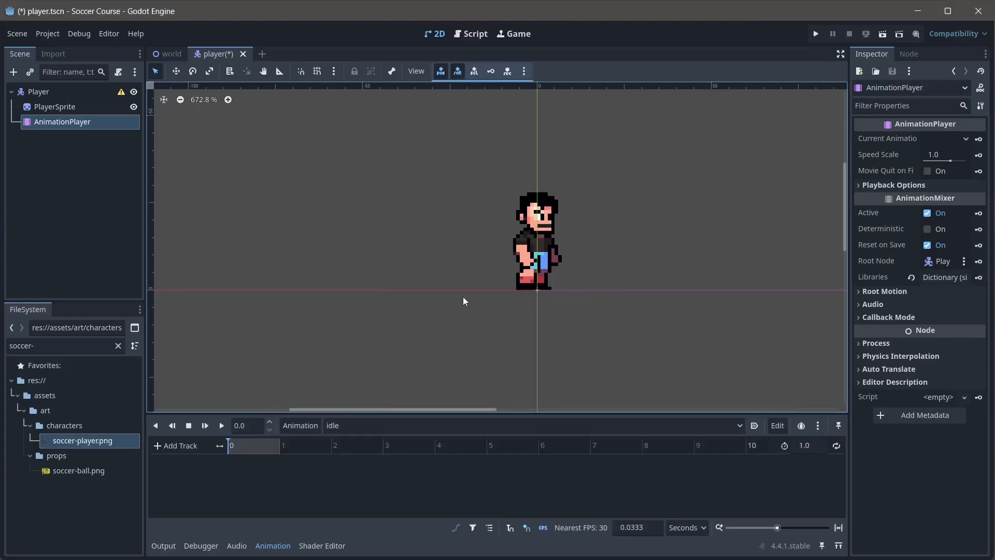
- Make the idle animation autoplay and loop, with a length of 0.6 seconds and a snapping step of 0.15 seconds
click(754, 425)
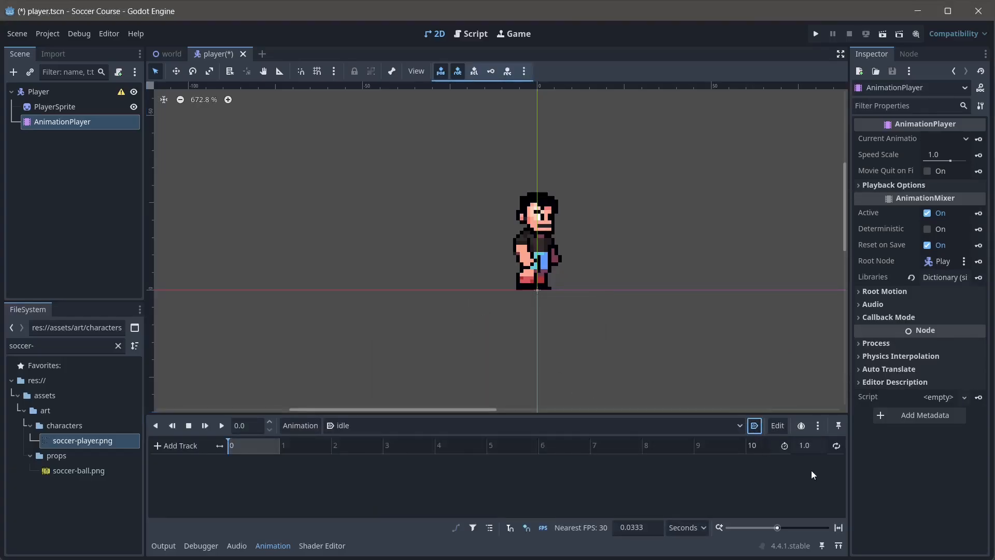
click(836, 446)
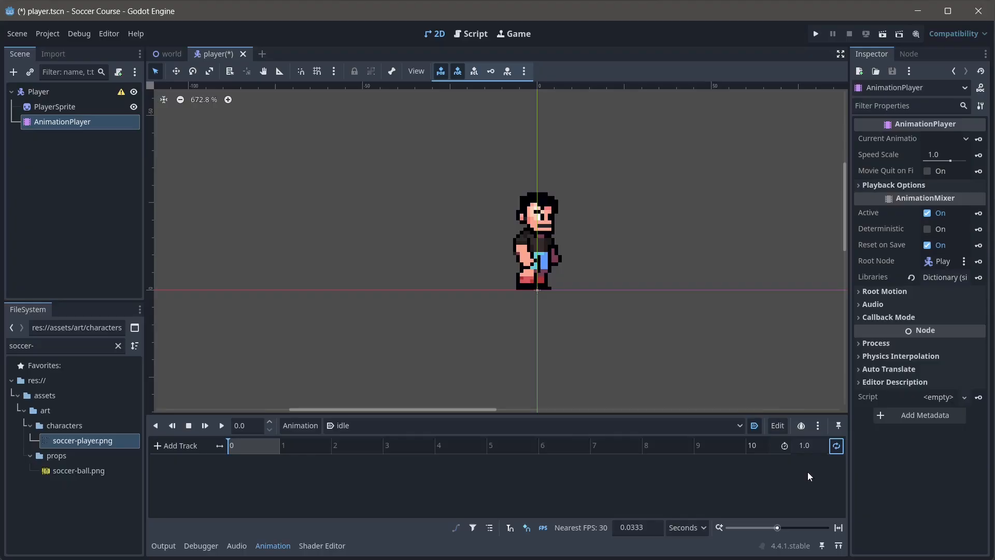
click(811, 445)
text(0.6)
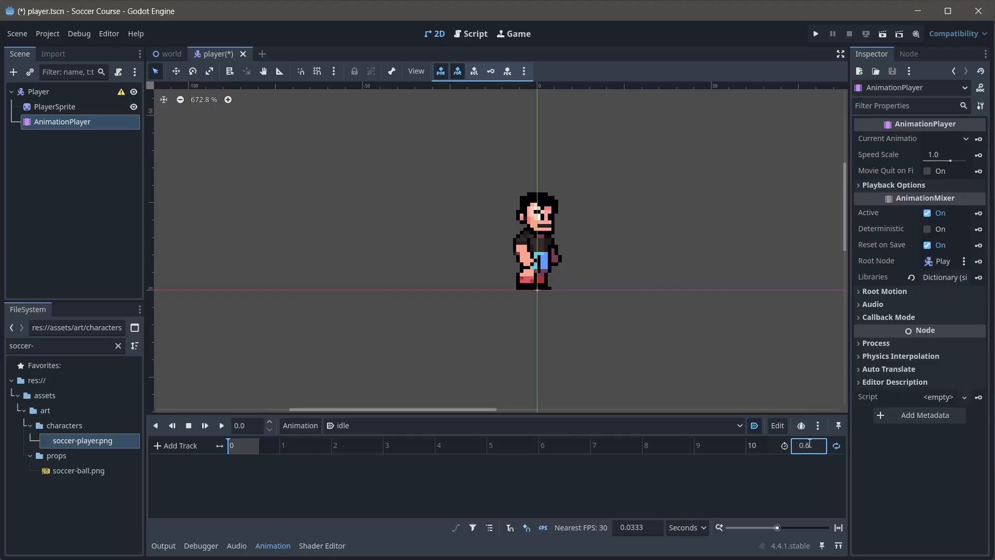
click(652, 528)
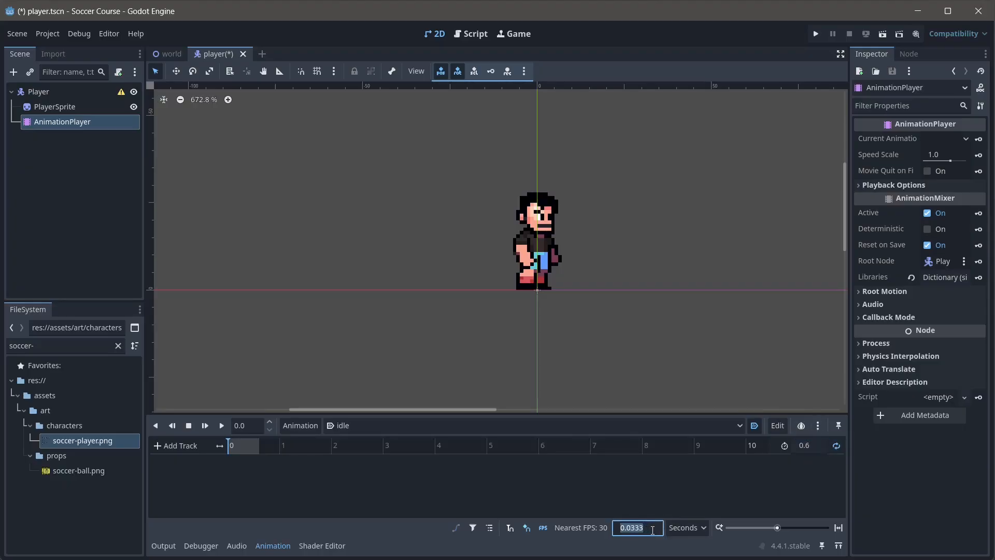
text(0.15)
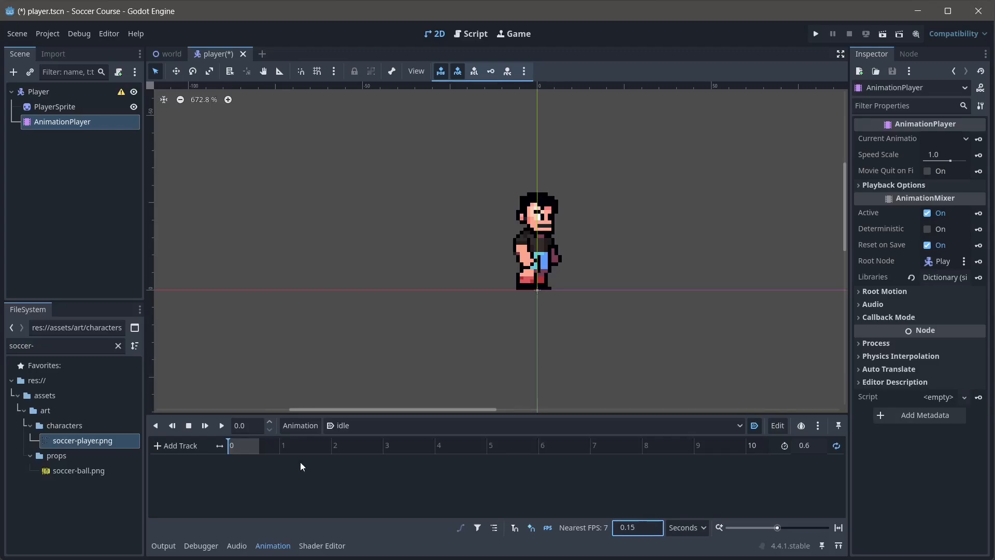
- Key the PlayerSprite's Frame property in idle with frames 0 to 3 at 0.15-second intervals, creating the frame track with a RESET track
ctrl+scroll(240, 449, up, 4)
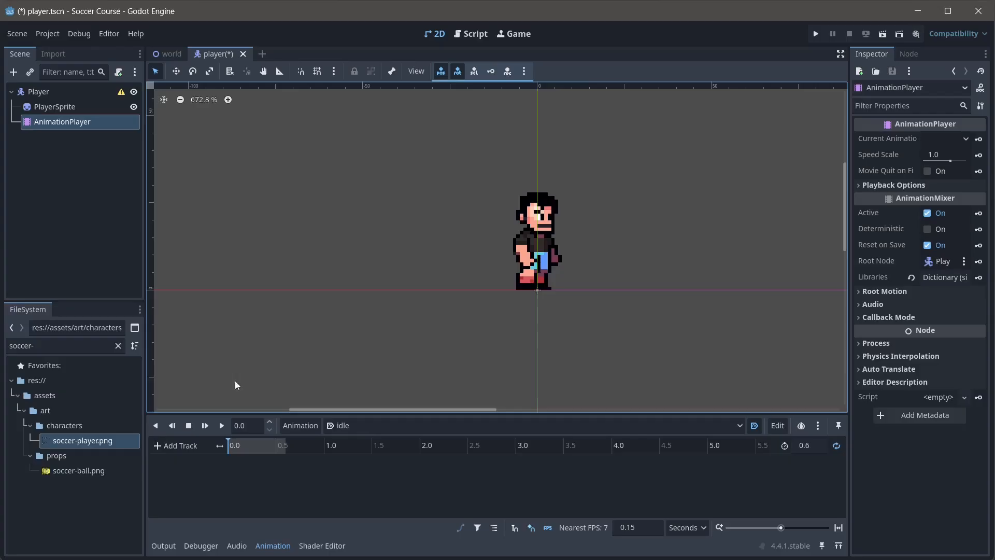
click(57, 105)
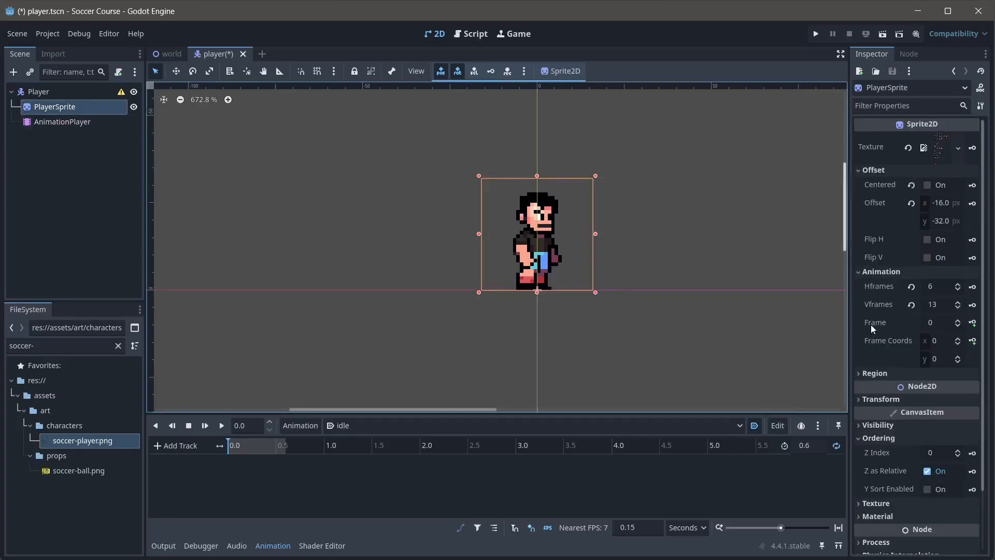
click(972, 323)
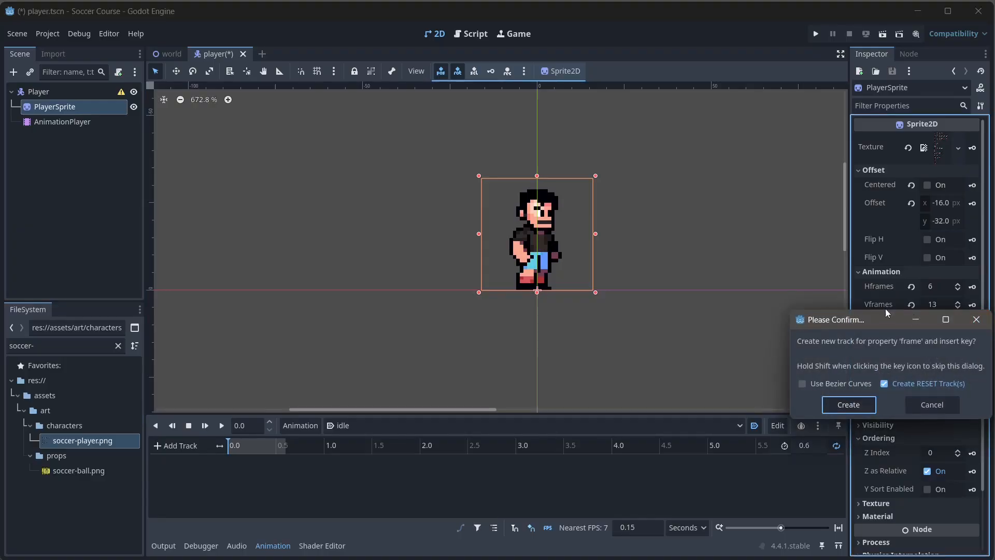
drag(850, 322, 519, 254)
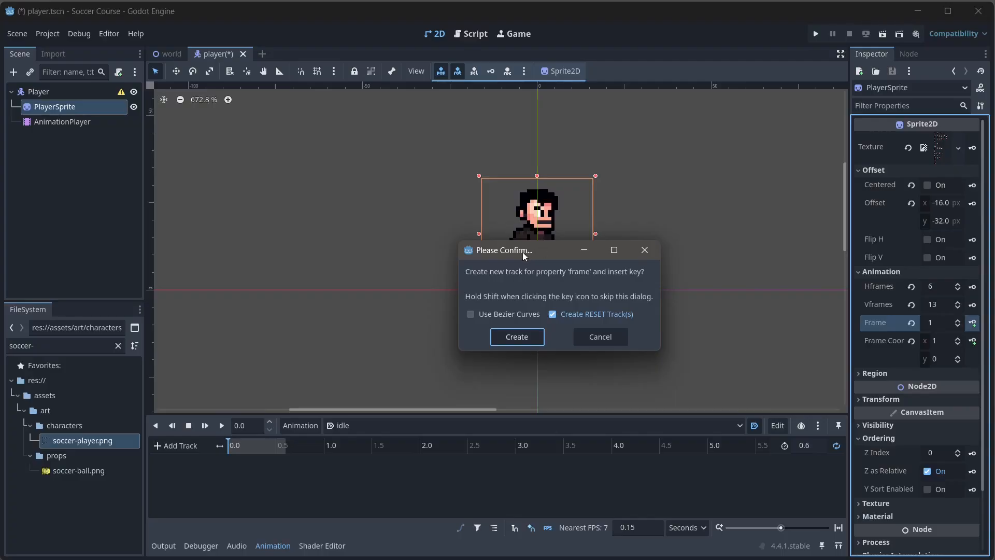
click(513, 338)
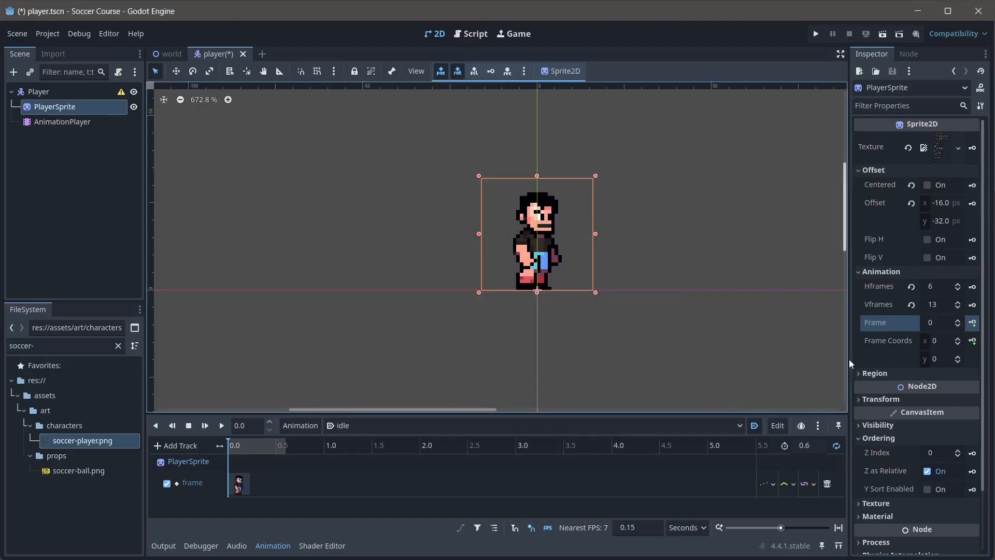
click(972, 323)
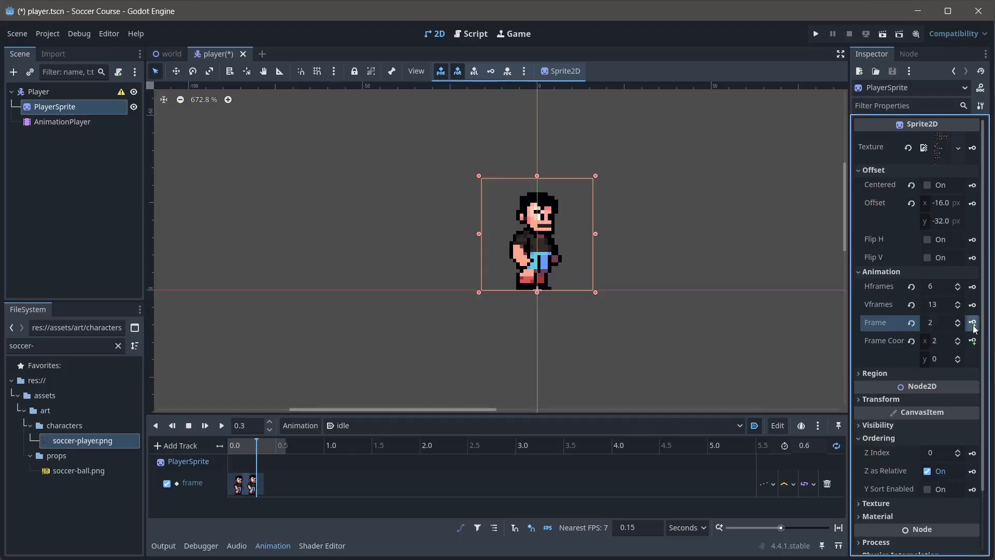
click(973, 323)
click(973, 322)
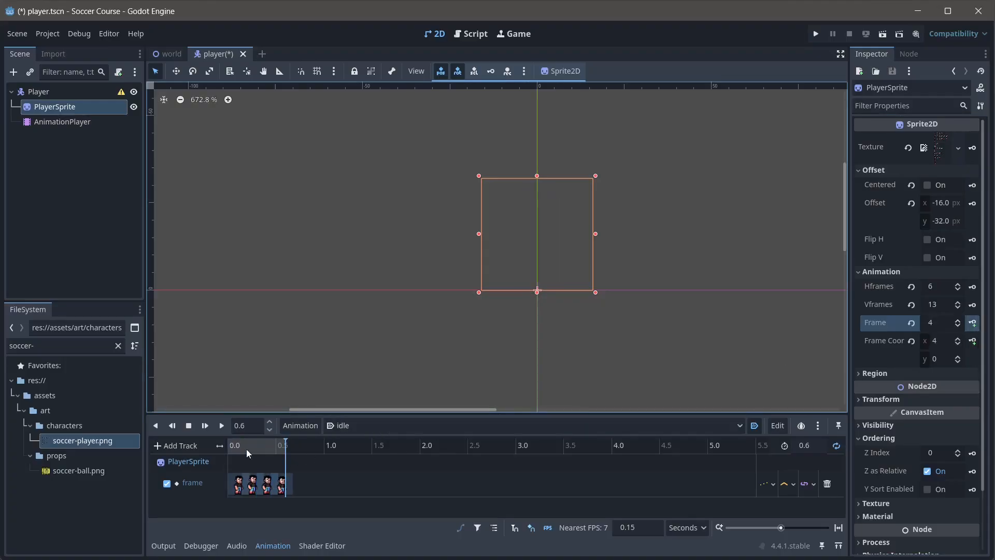
- Preview the idle animation from its start, stop playback and save the player scene
ctrl+scroll(259, 449, up, 4)
drag(257, 447, 222, 446)
click(222, 425)
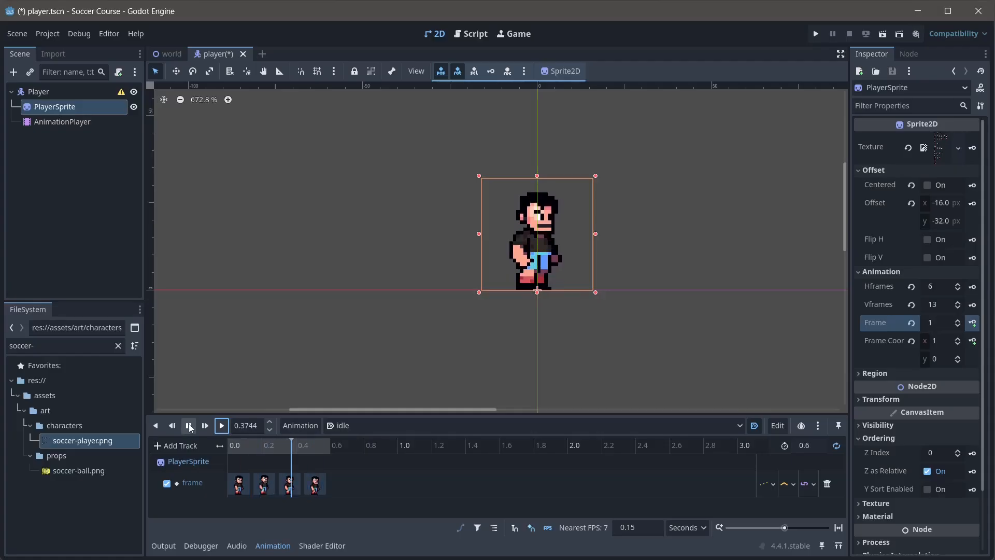
click(189, 425)
key(ctrl+s)
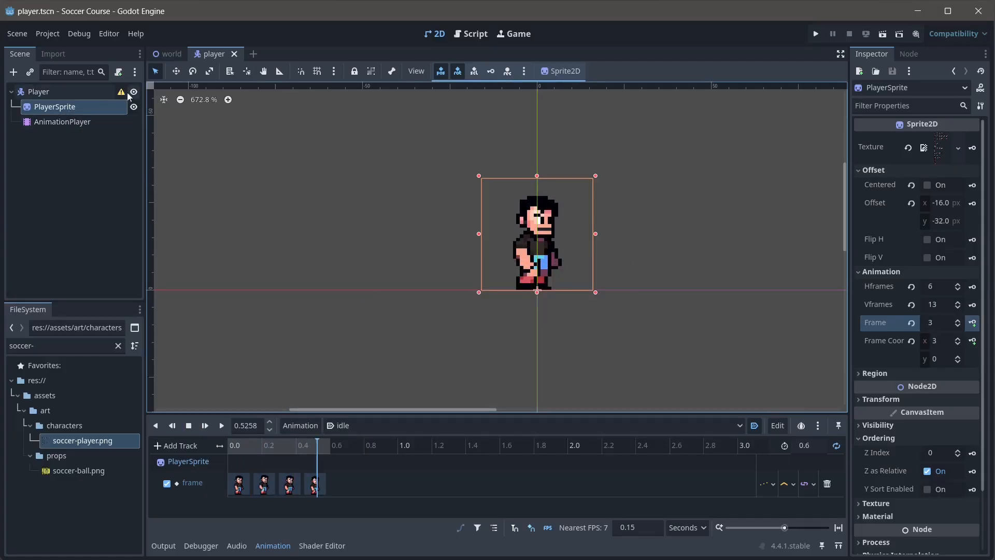
- Add a CollisionShape2D node under the Player root and assign it a new CapsuleShape2D
click(58, 92)
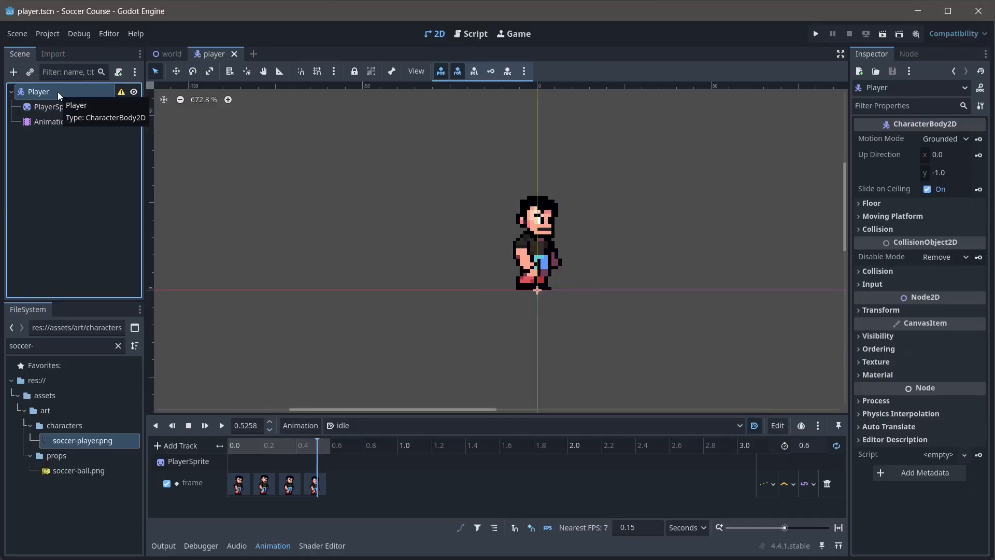
key(ctrl+a)
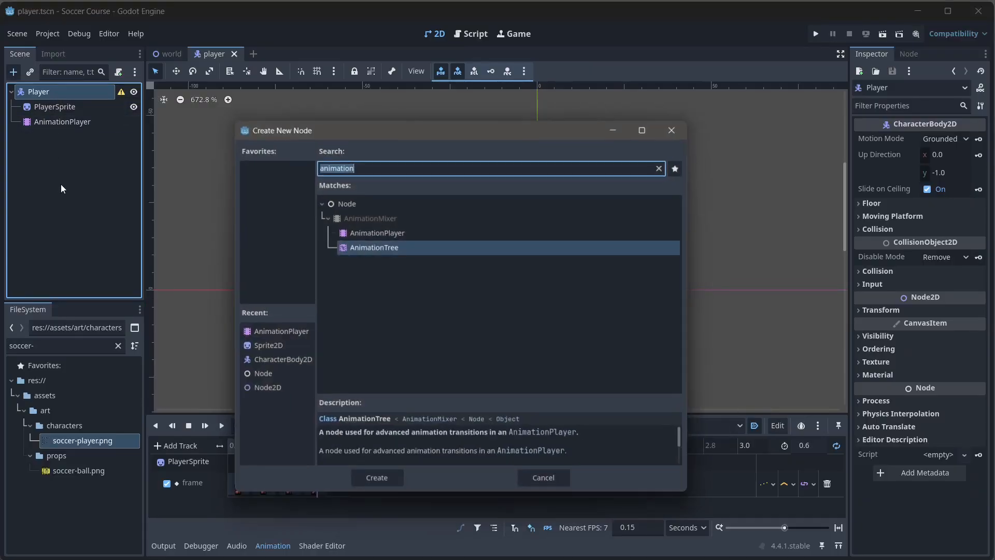
text(collision)
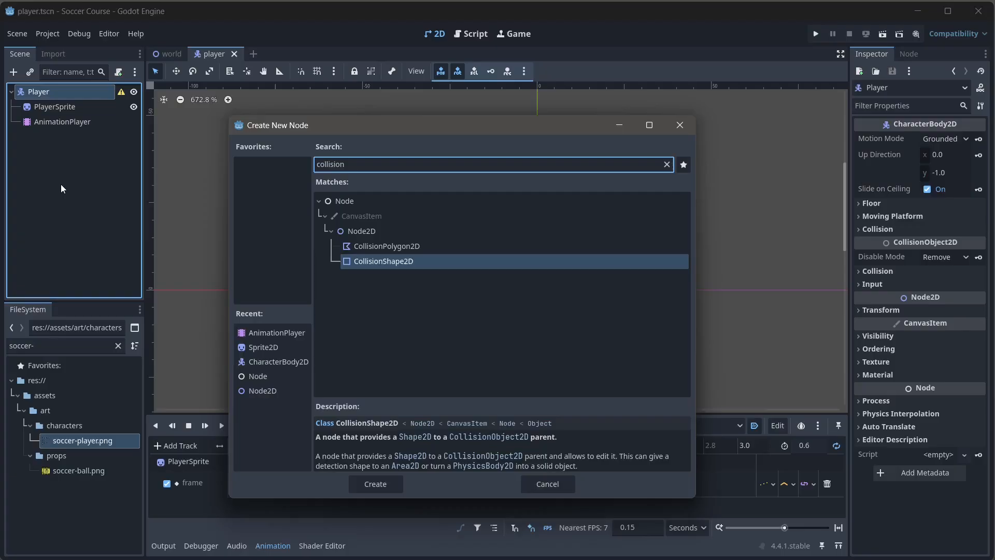
key(Return)
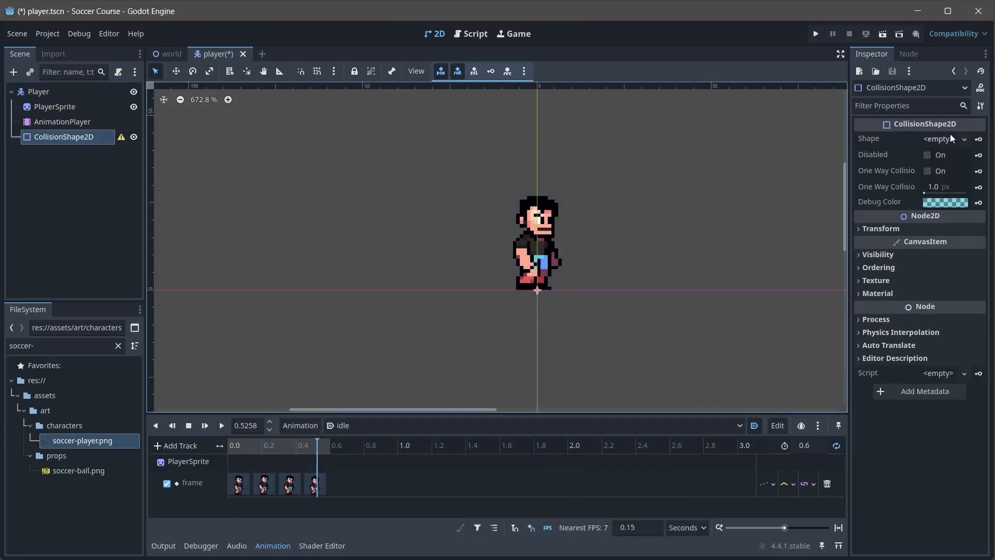
click(965, 140)
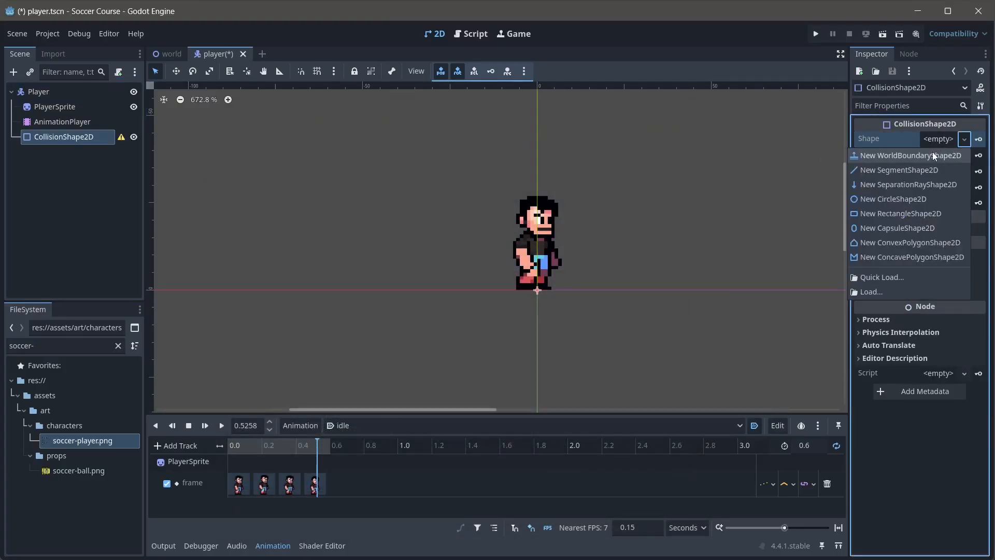
click(909, 228)
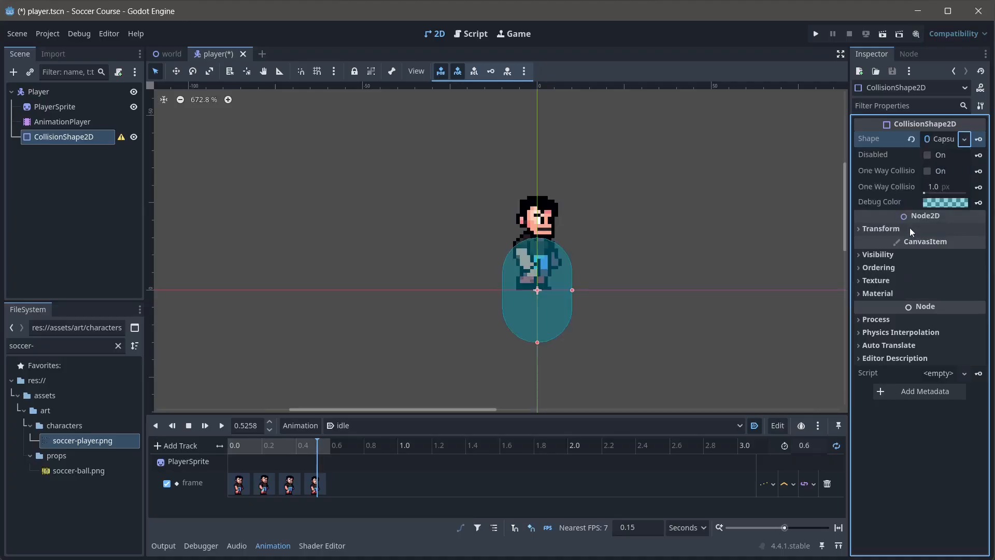
- Set the CollisionShape2D's rotation to 90 degrees
click(880, 228)
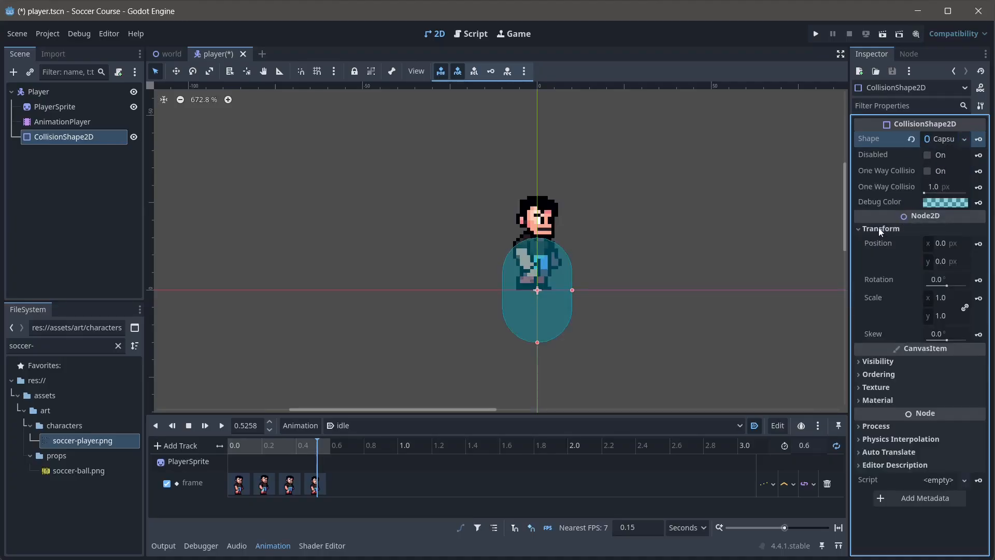
click(953, 280)
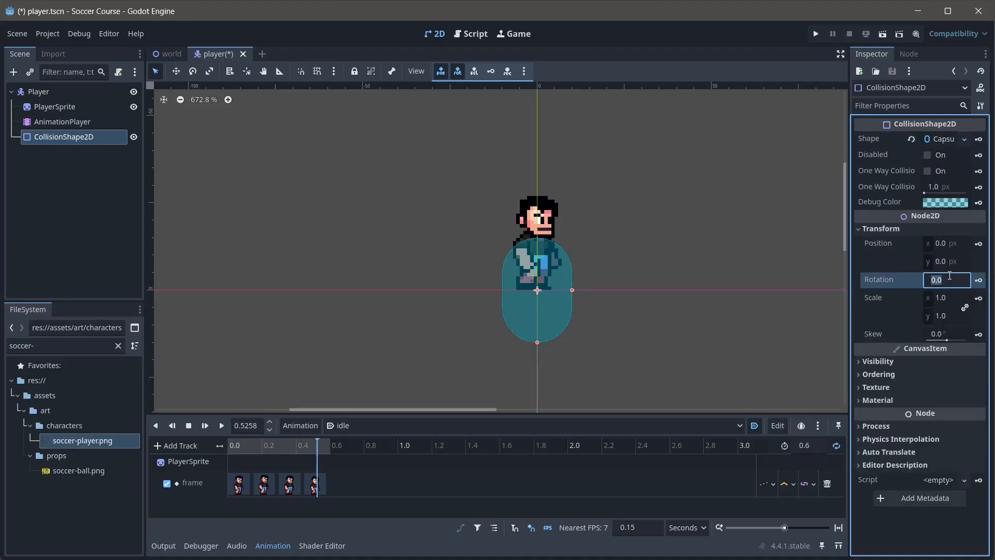
text(90)
key(Return)
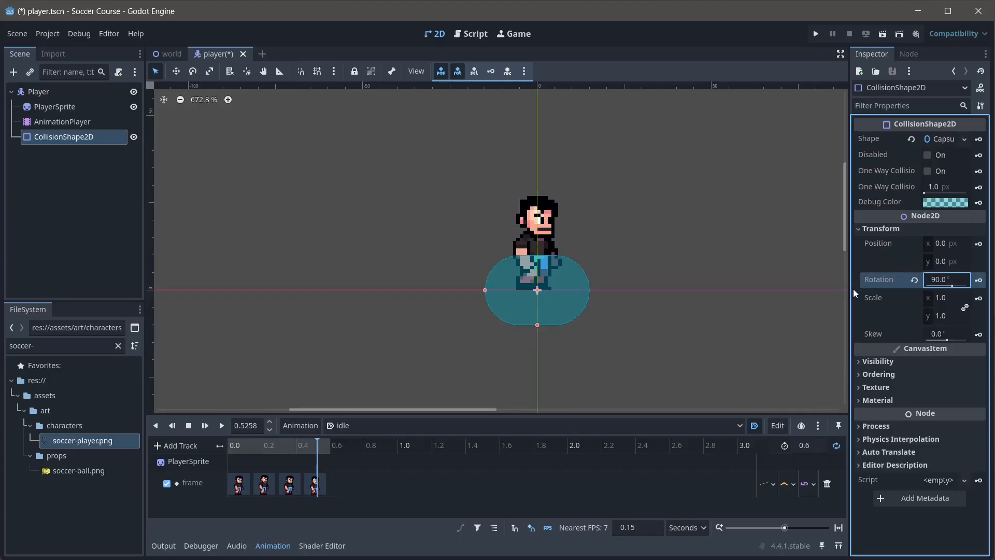
- Set the collision capsule's radius to 4 px and its height to 18 px
click(939, 139)
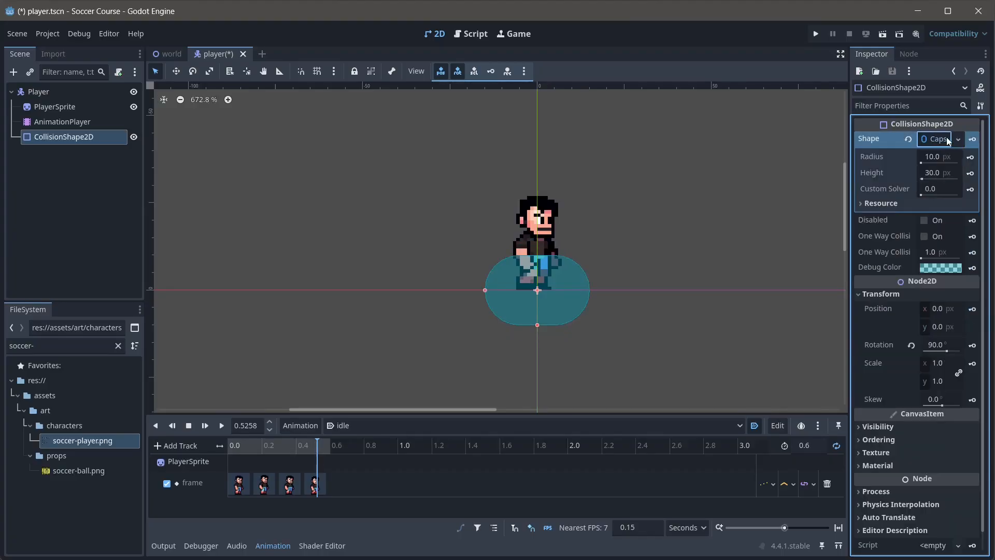
click(915, 161)
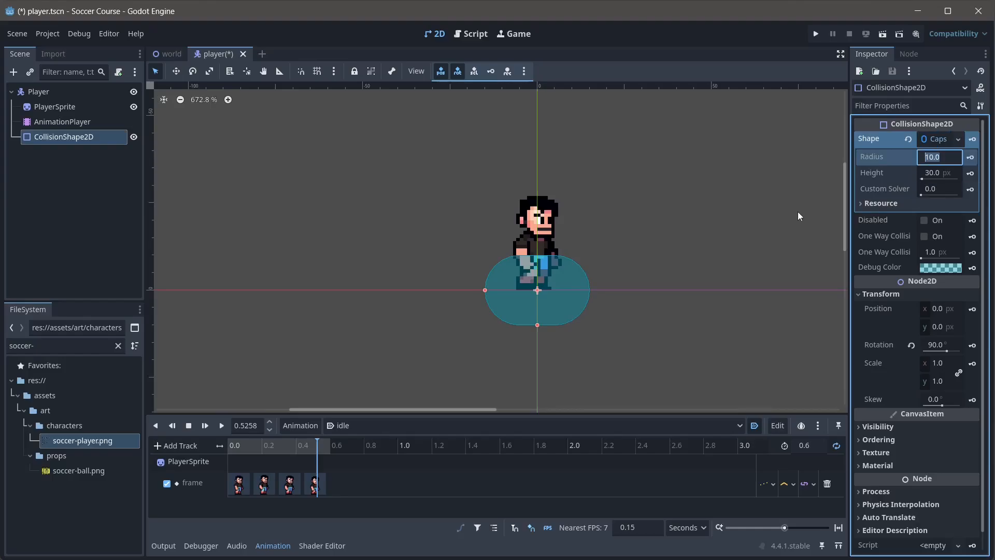
text(4)
key(Tab)
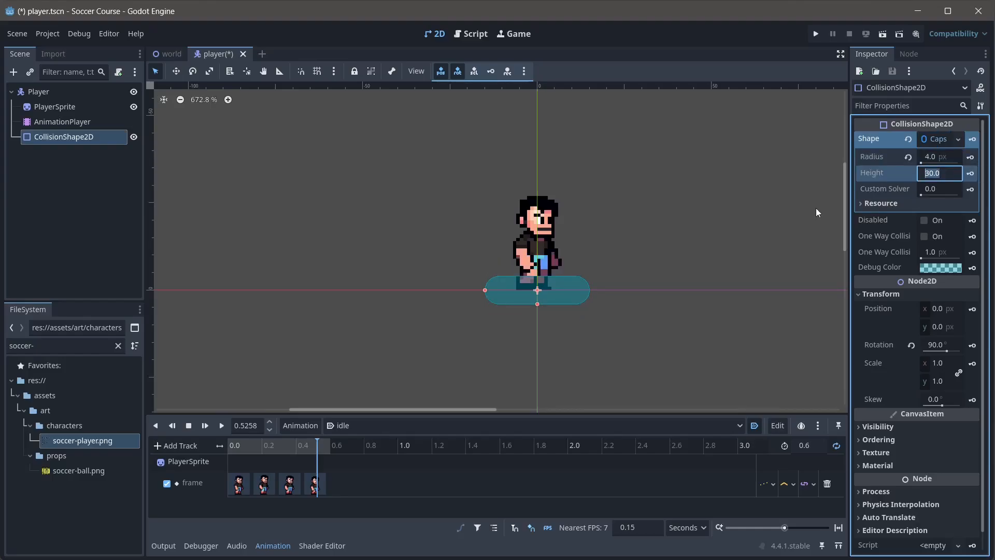
text(18)
key(Return)
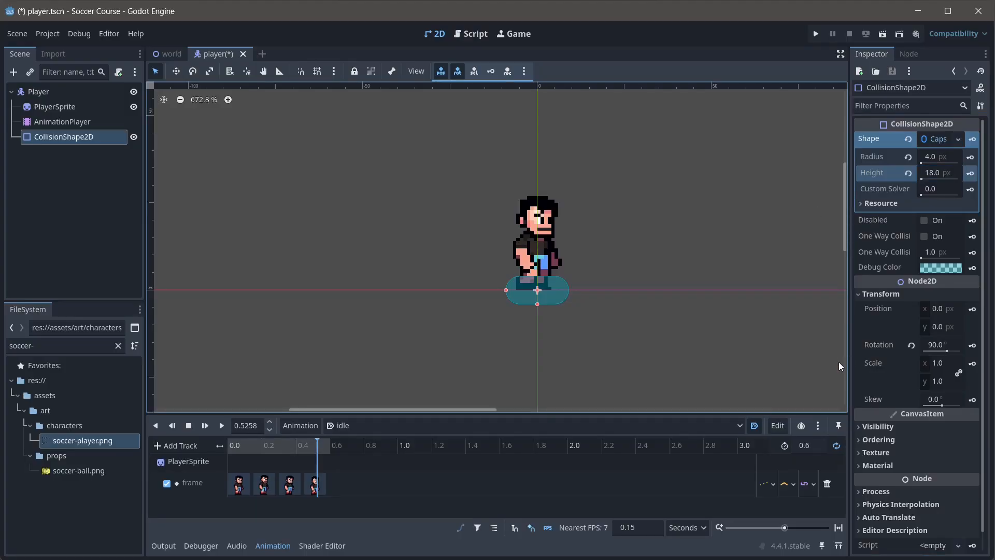
- Set the CollisionShape2D's y position to -3 px and save the player scene
click(958, 328)
text(-3)
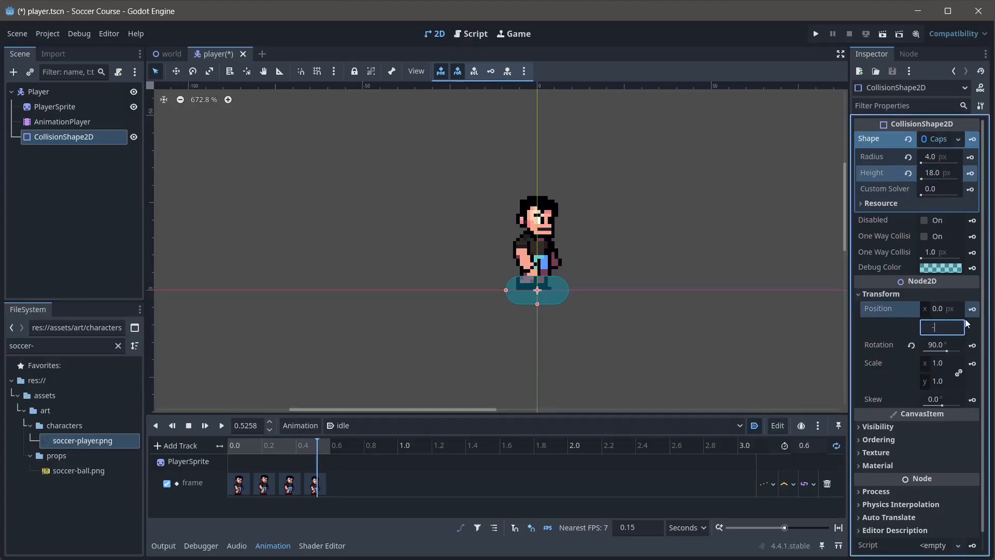
key(Return)
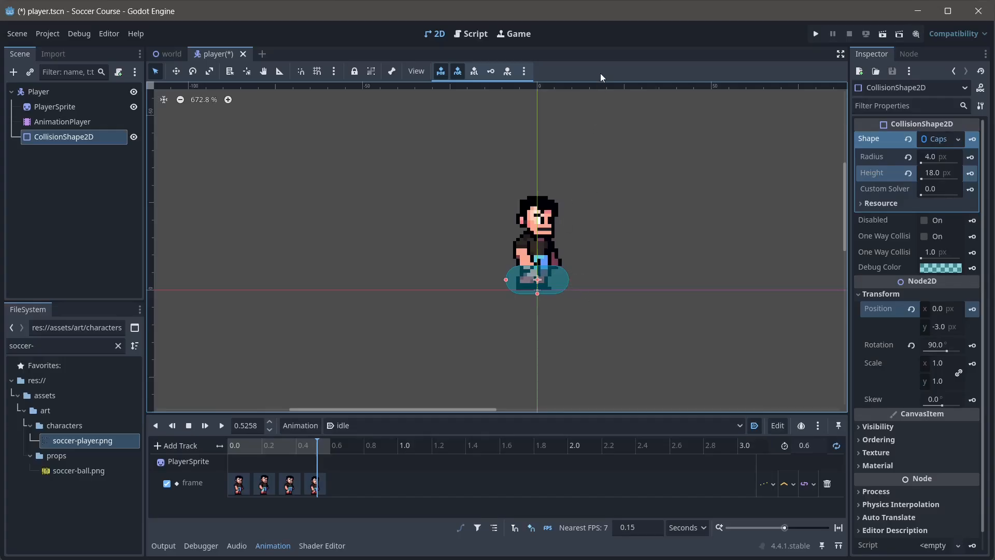
key(ctrl+s)
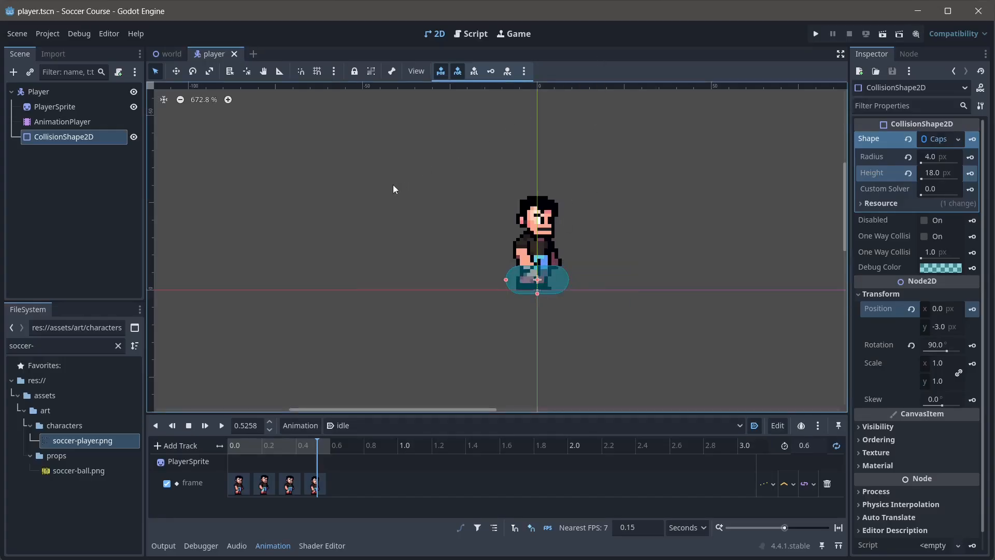
- Instance player.tscn as a child of the World root node in the world scene
click(171, 54)
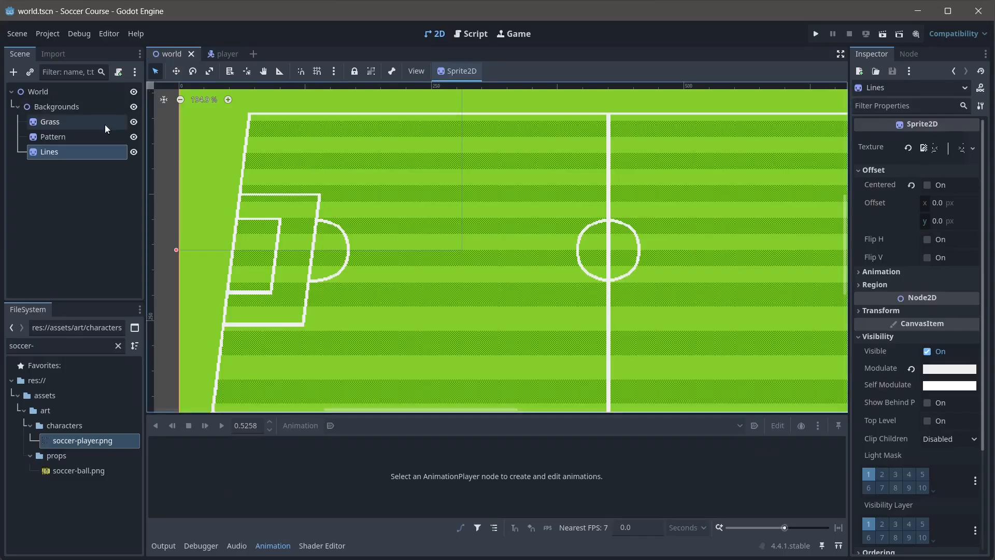
click(39, 95)
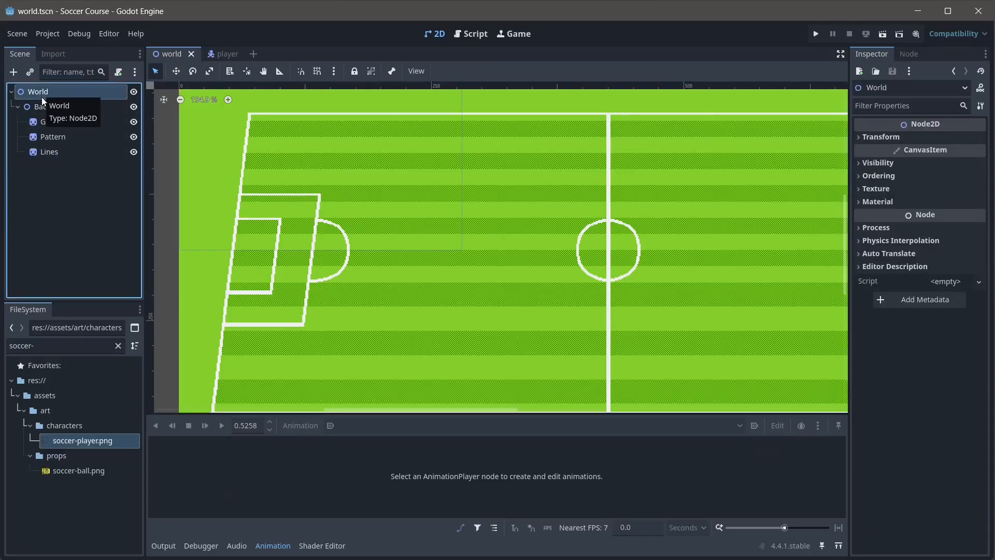
key(ctrl+shift+a)
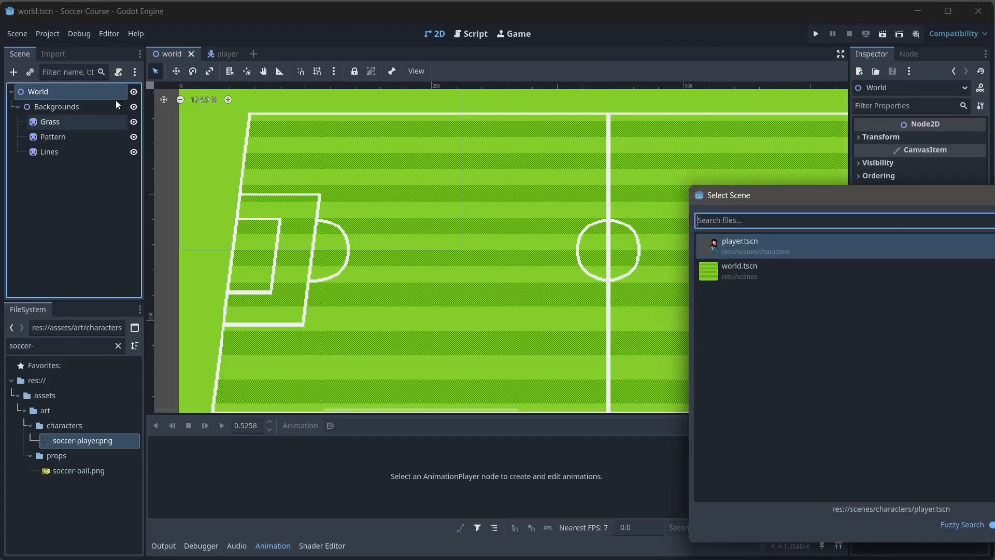
drag(801, 199, 411, 135)
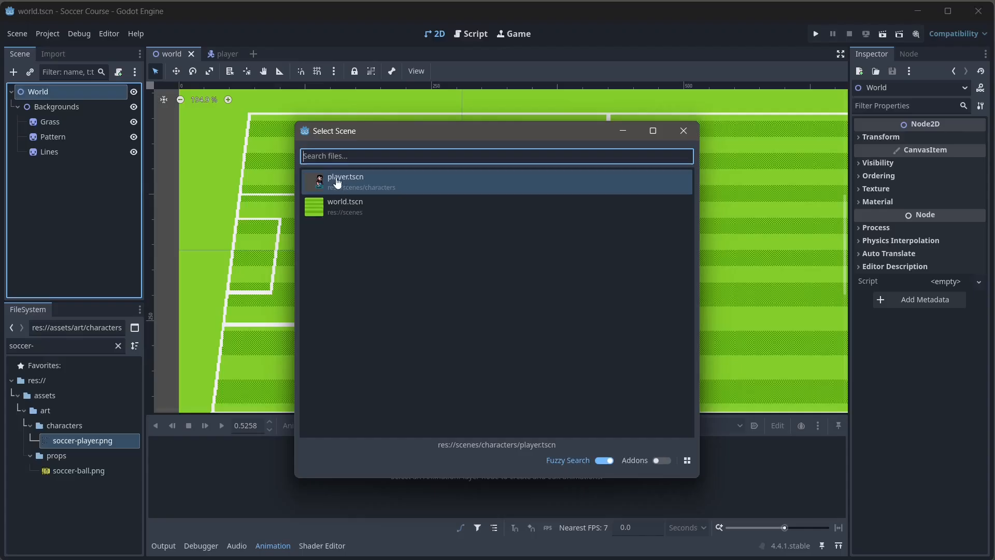
double_click(338, 182)
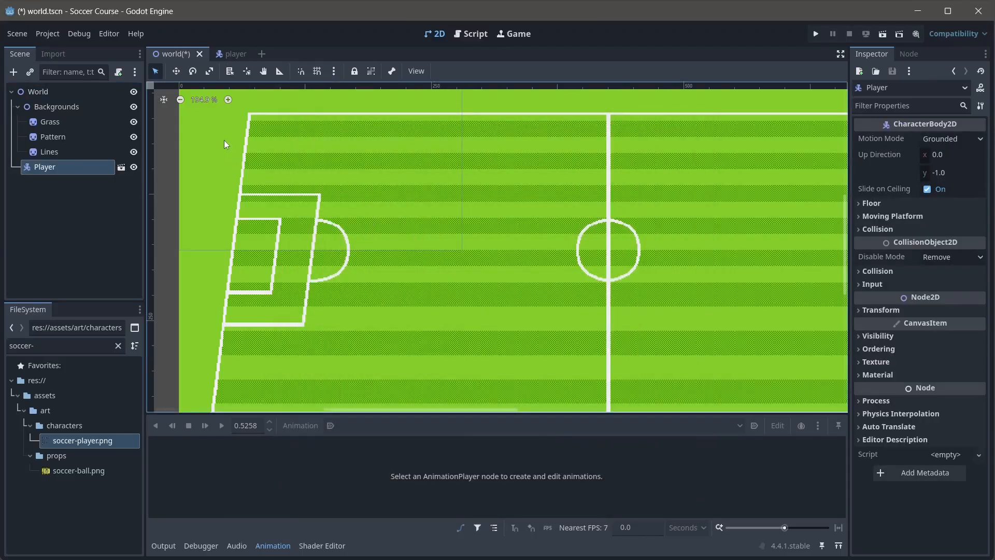
- Move the Player onto the pitch just above the left penalty area, then save the world scene and run the project
middle_drag(311, 156, 358, 178)
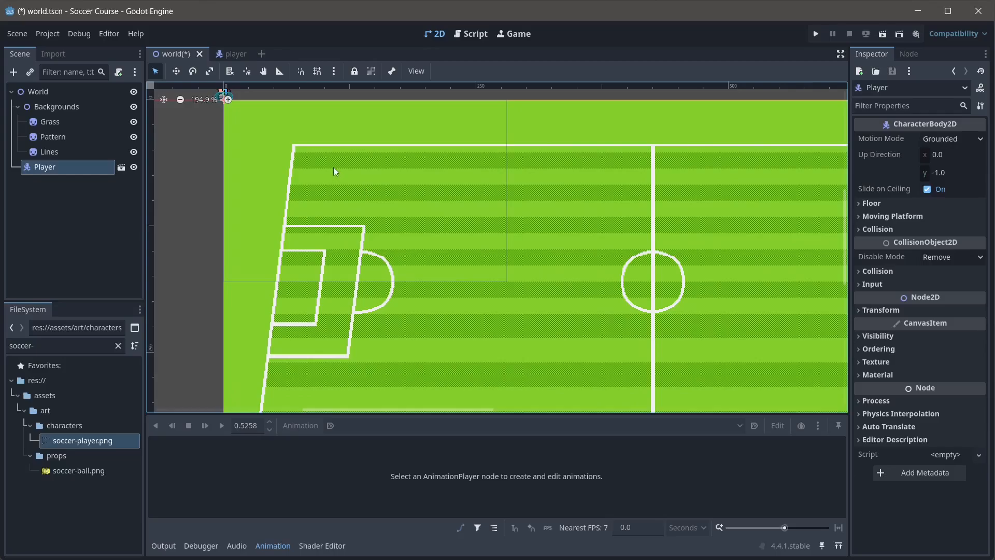
alt+drag(292, 142, 423, 248)
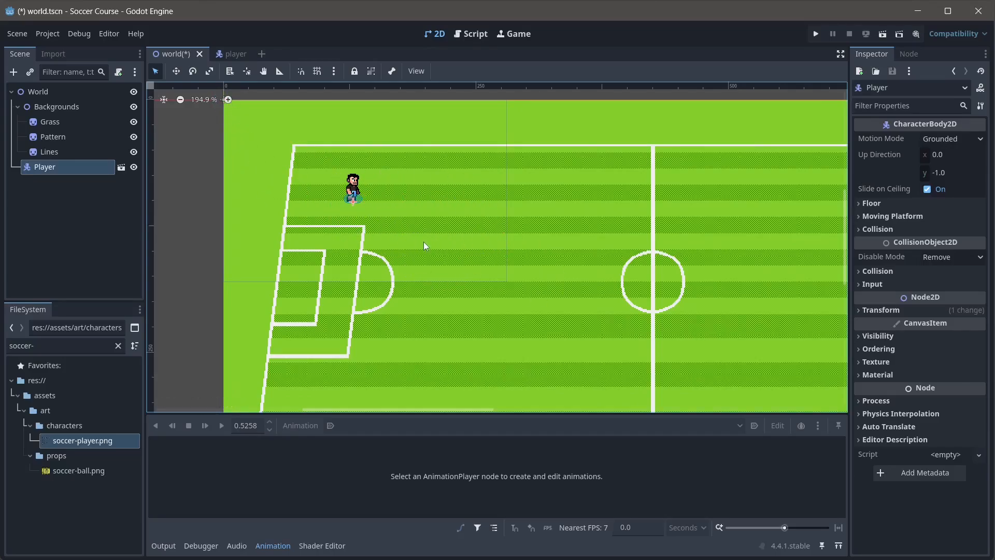
key(ctrl+s)
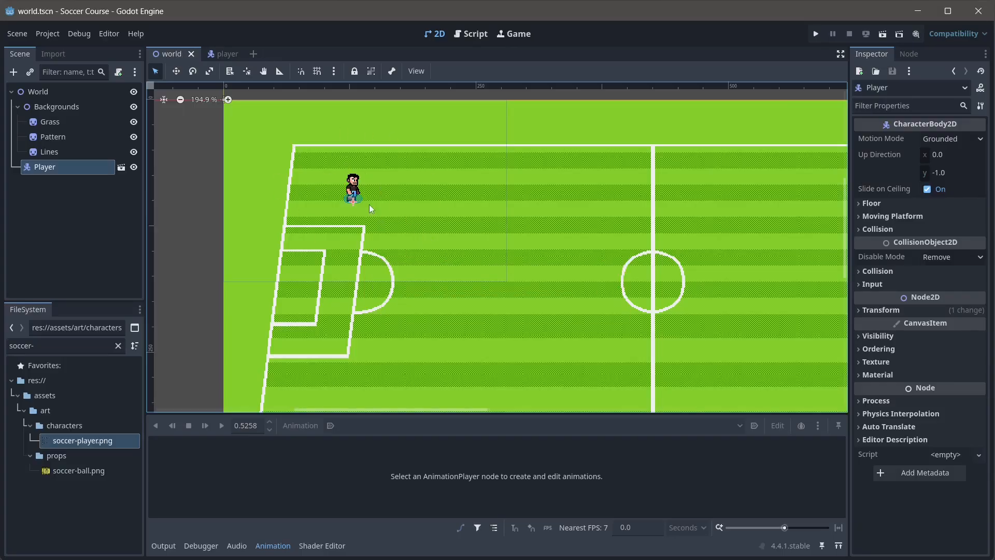
key(F5)
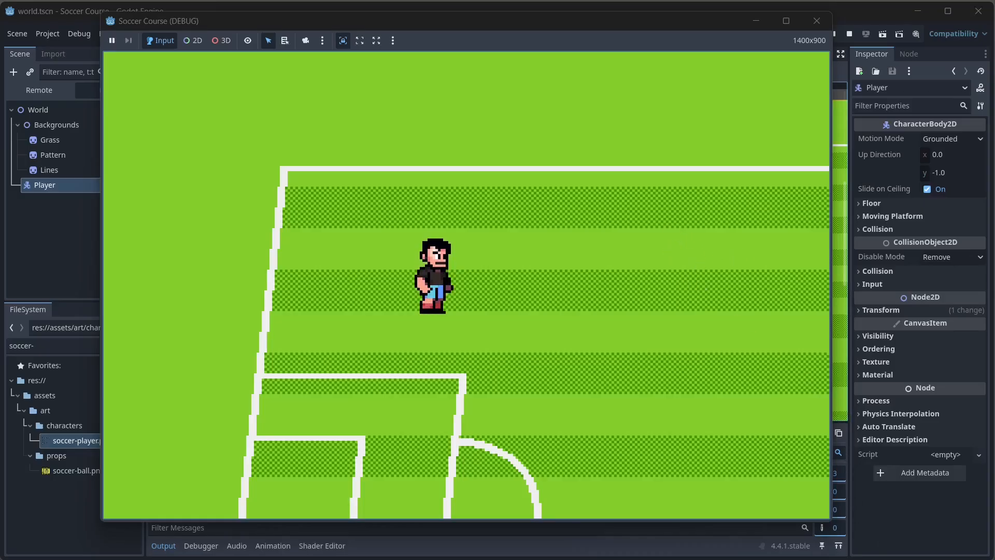
- Switch to the Git Bash terminal, stage all changes with git add -A and commit them as "added static player with idle animation"
key(alt+Tab)
drag(545, 150, 525, 140)
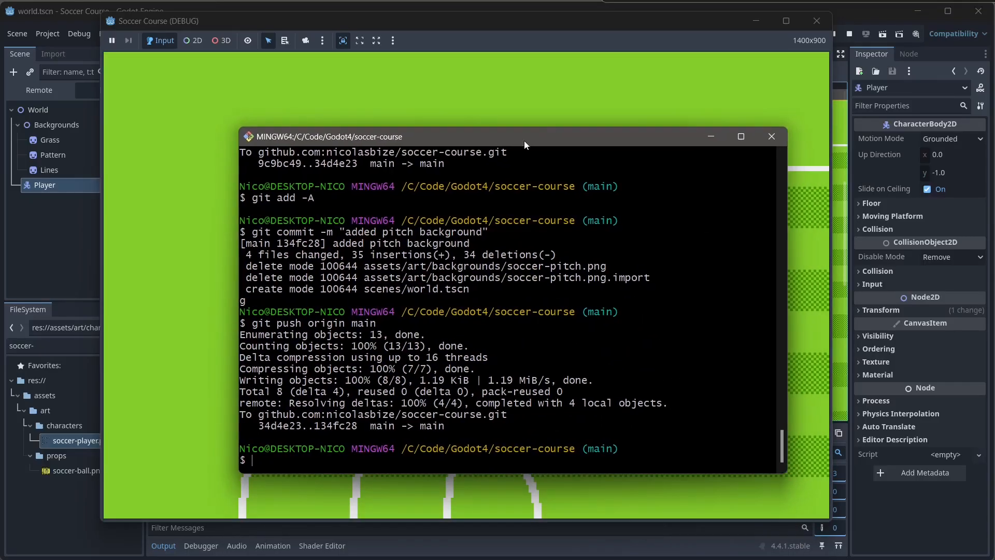
text(git add -A)
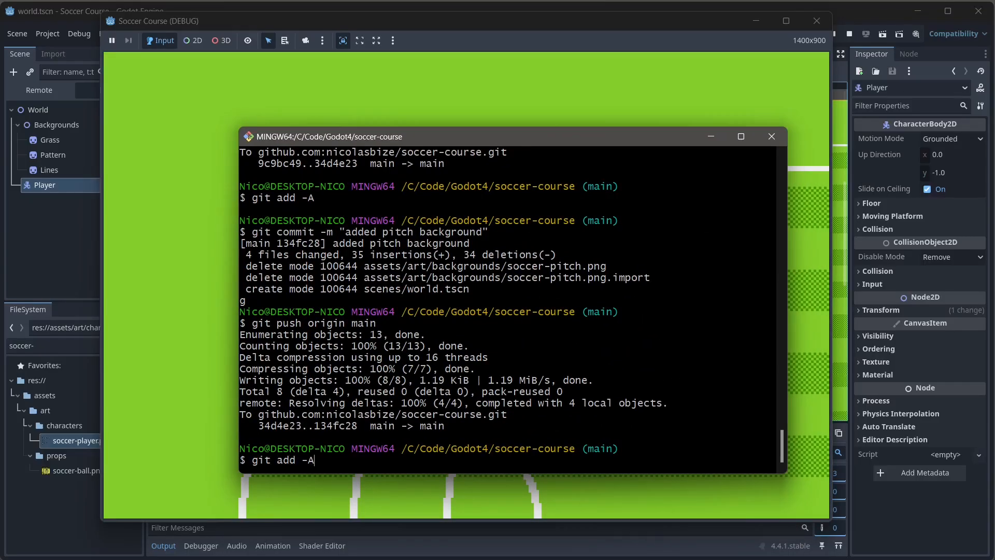
key(Return)
text(g )
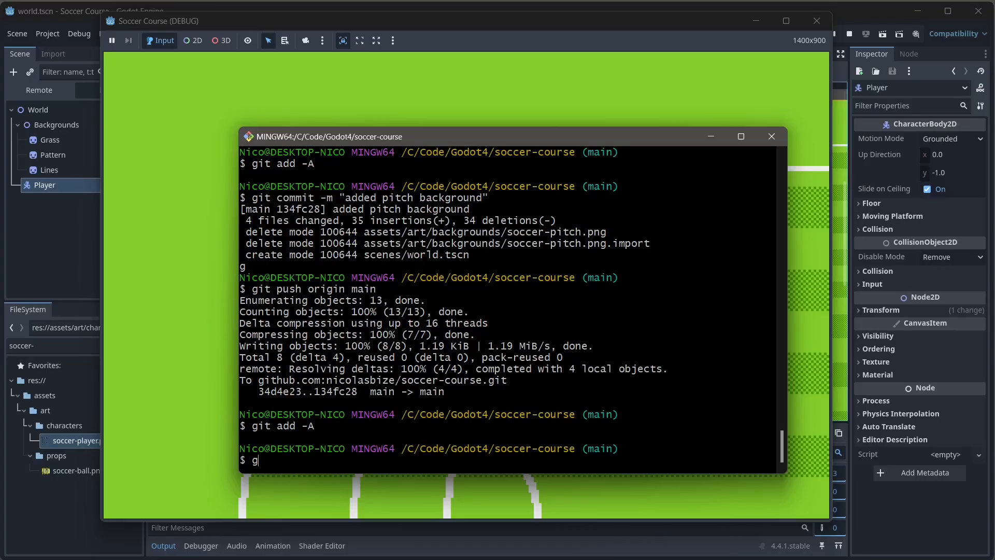
text(it commit -m "added static p)
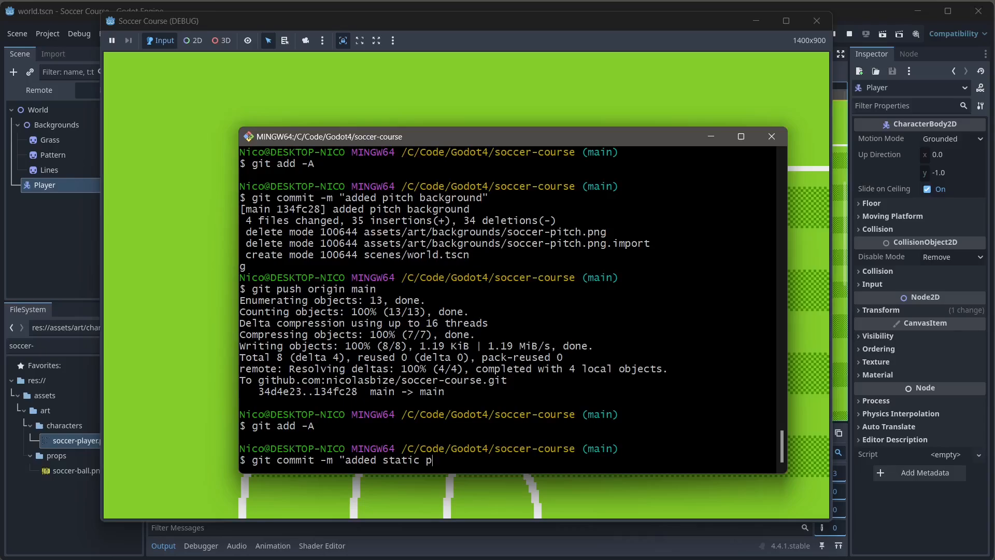
text(layer with idle anim)
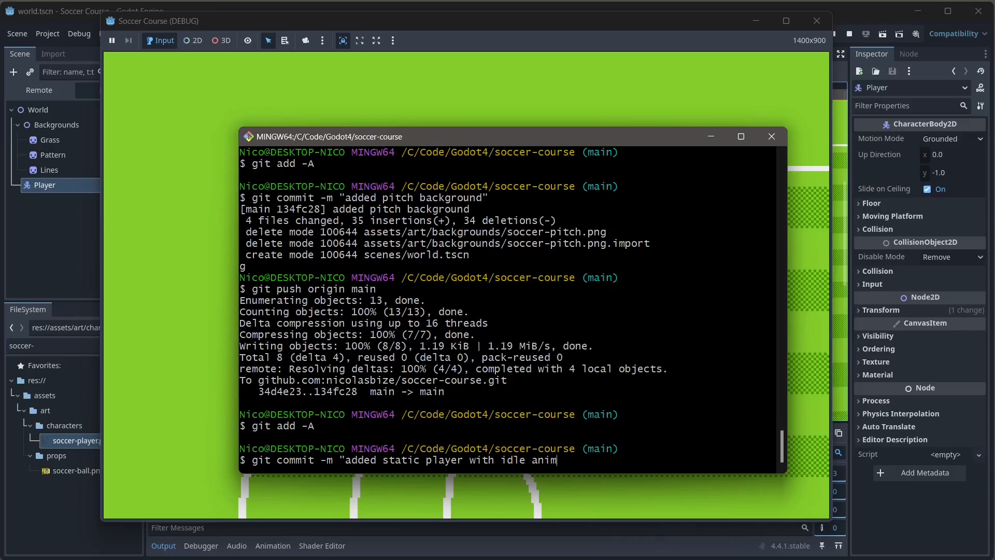
text(ation")
key(Return)
- Push the commit with git push origin main and minimize the terminal to return to the running game
text(git push or)
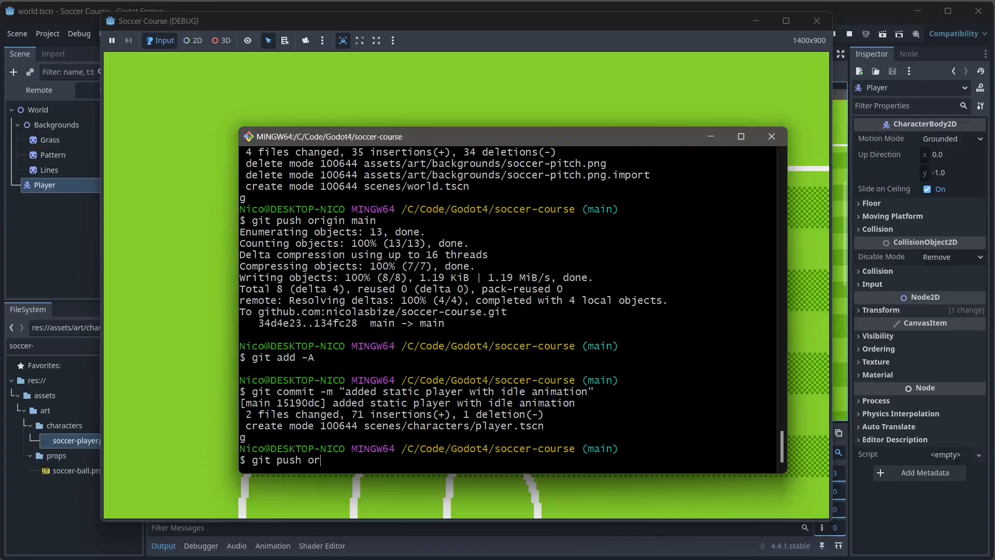
text(ing)
text(in ma)
text(in)
key(Return)
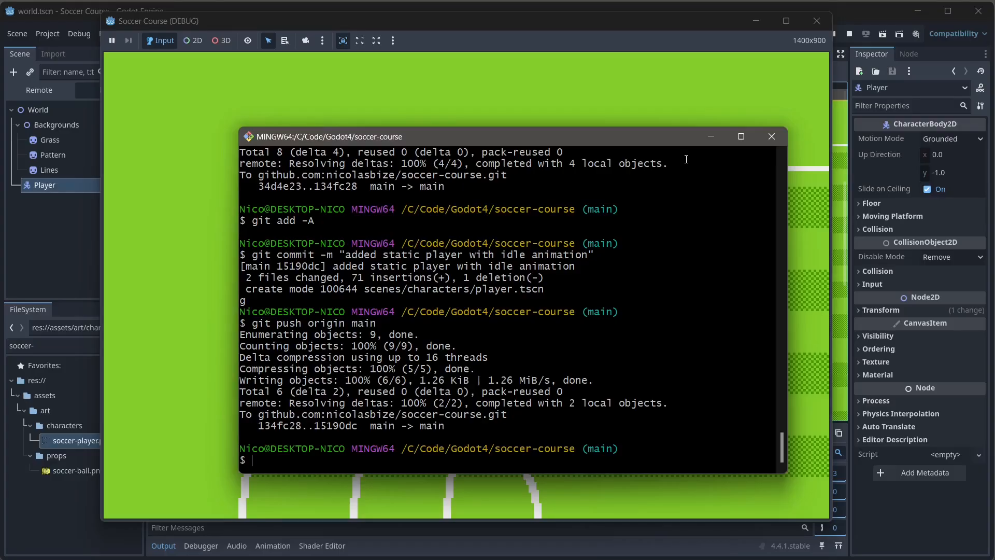
click(710, 137)
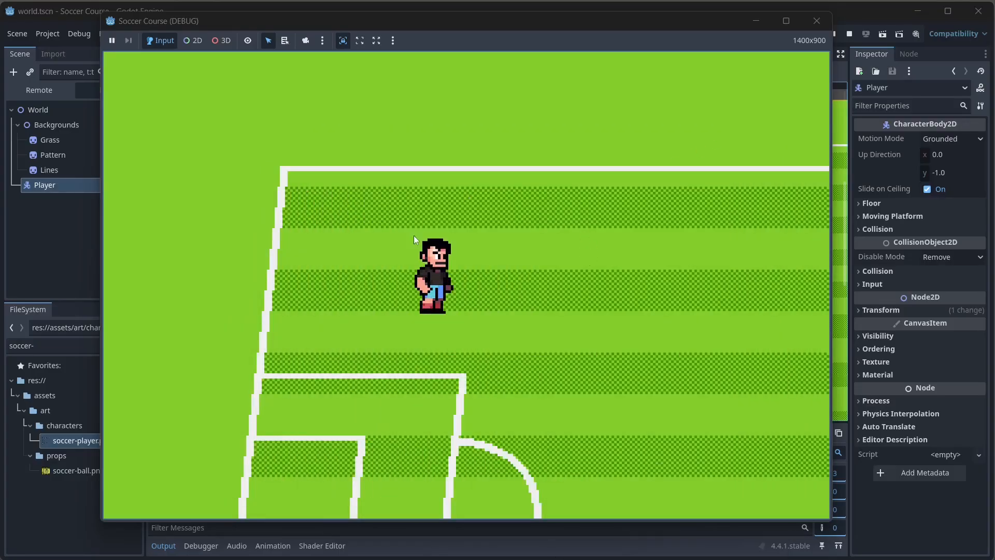